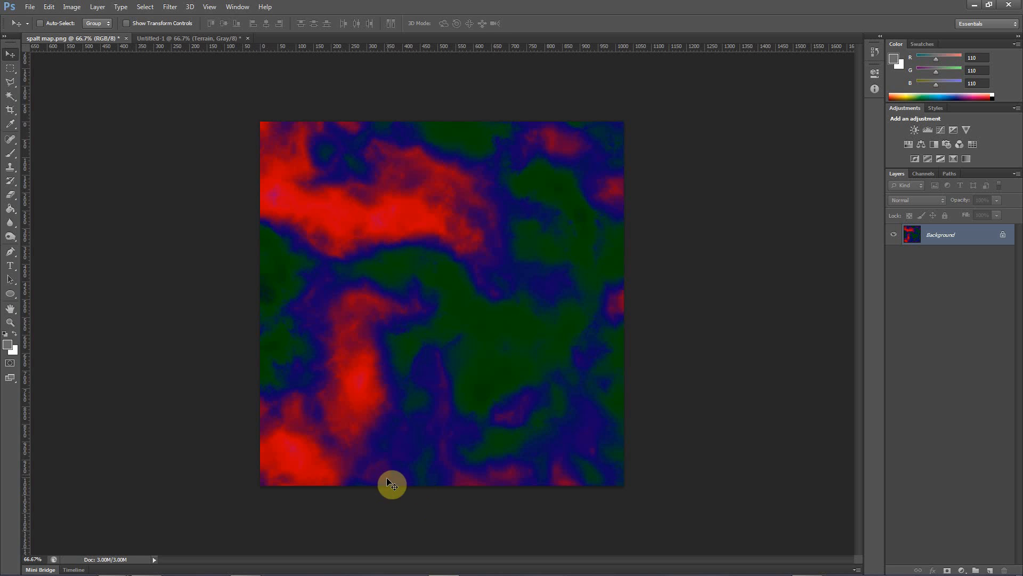
Compare the coloured splat map with the greyscale terrain heightmap by switching between the two open documents
click(159, 38)
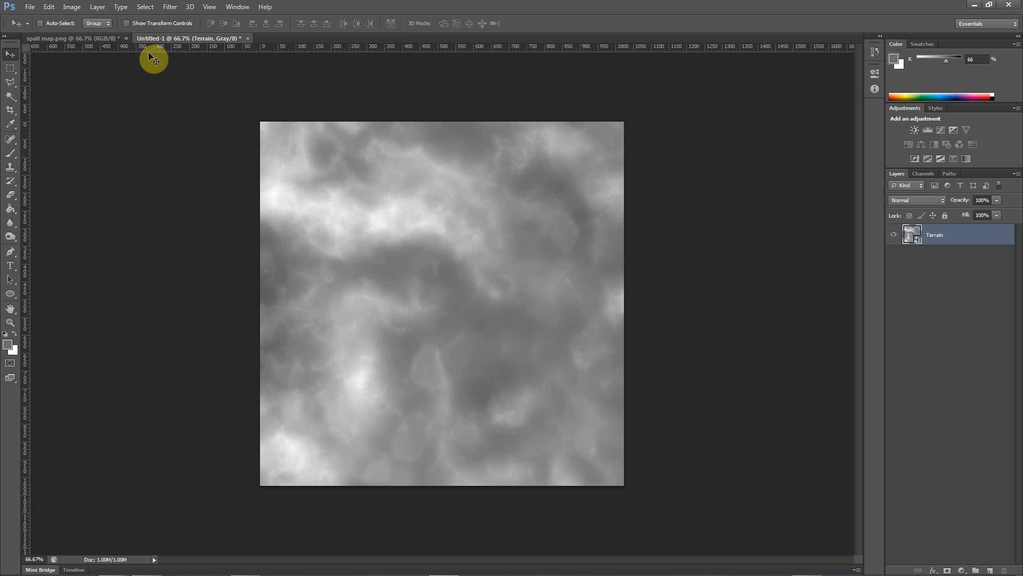
click(70, 39)
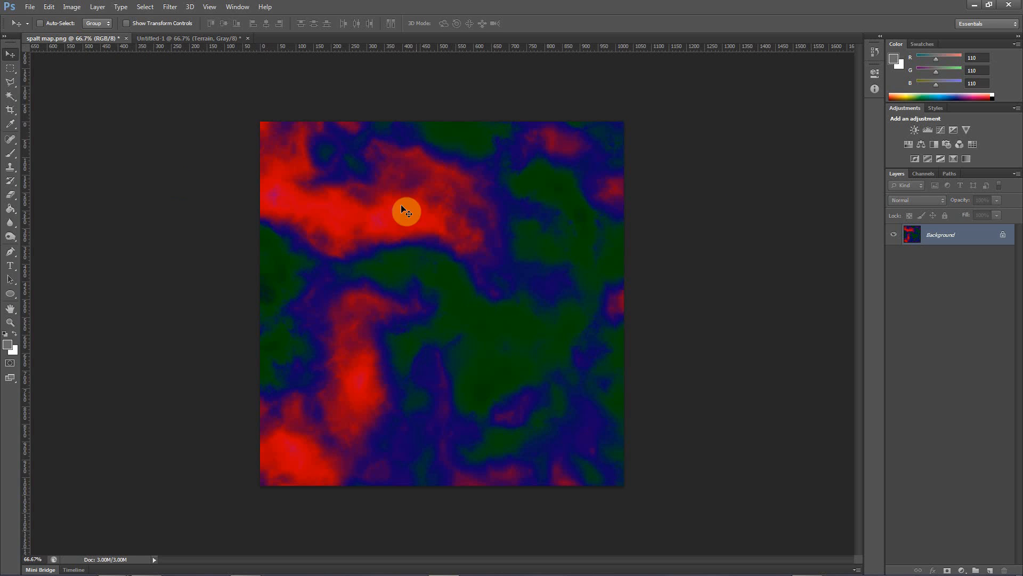
click(160, 39)
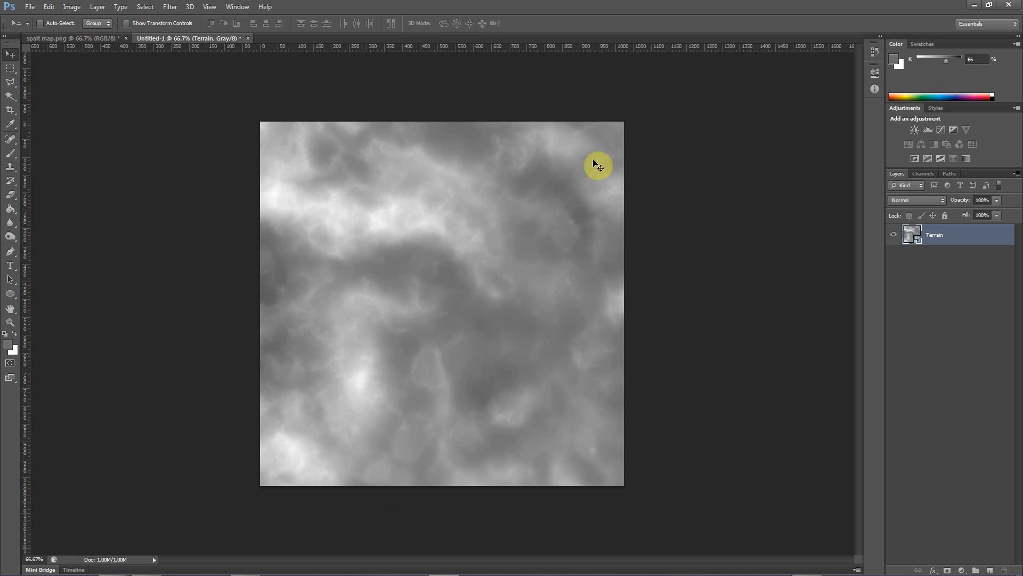
click(75, 38)
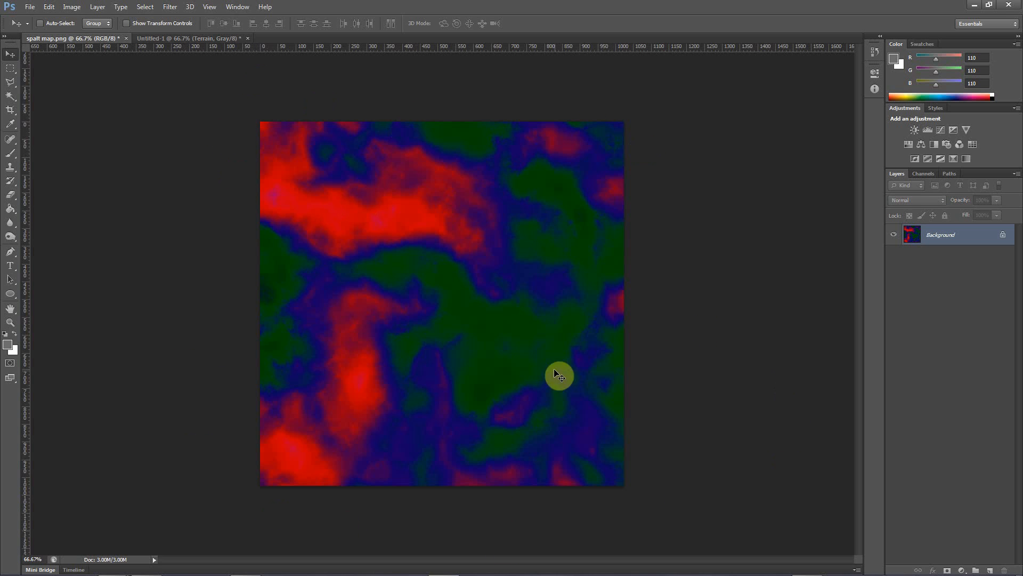
click(163, 39)
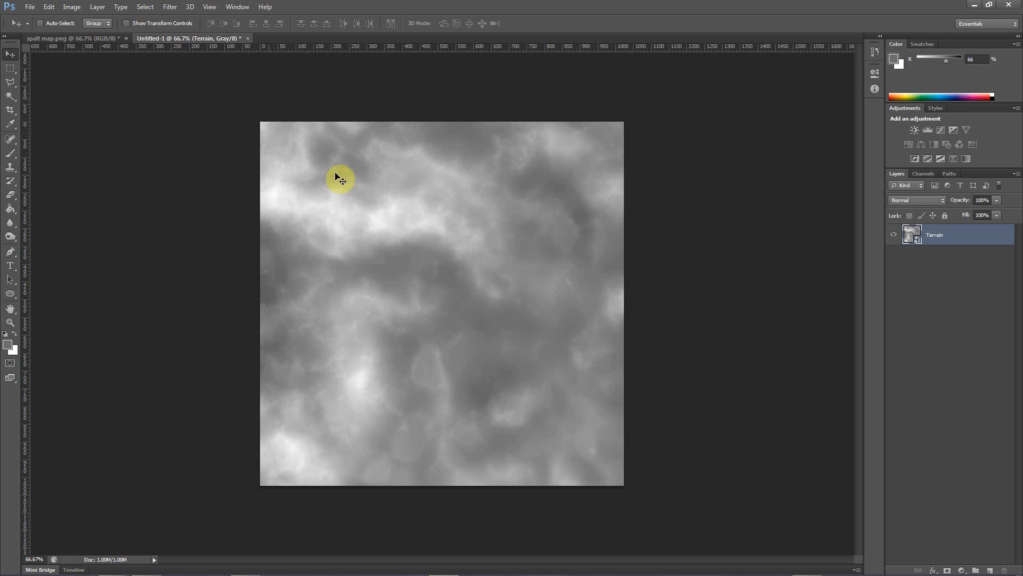
click(66, 37)
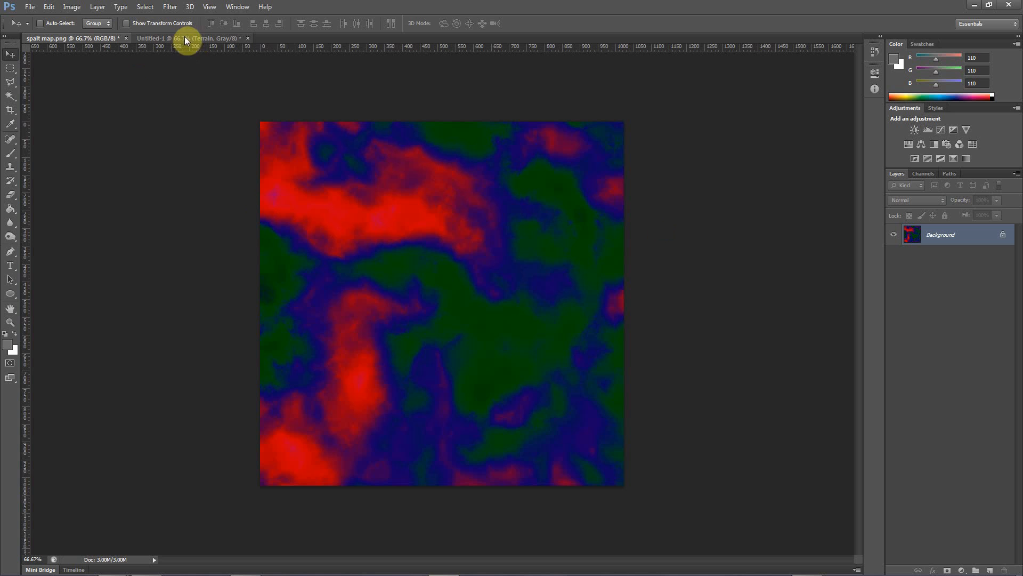
Close both the splat map and the untitled terrain document without saving changes
click(127, 40)
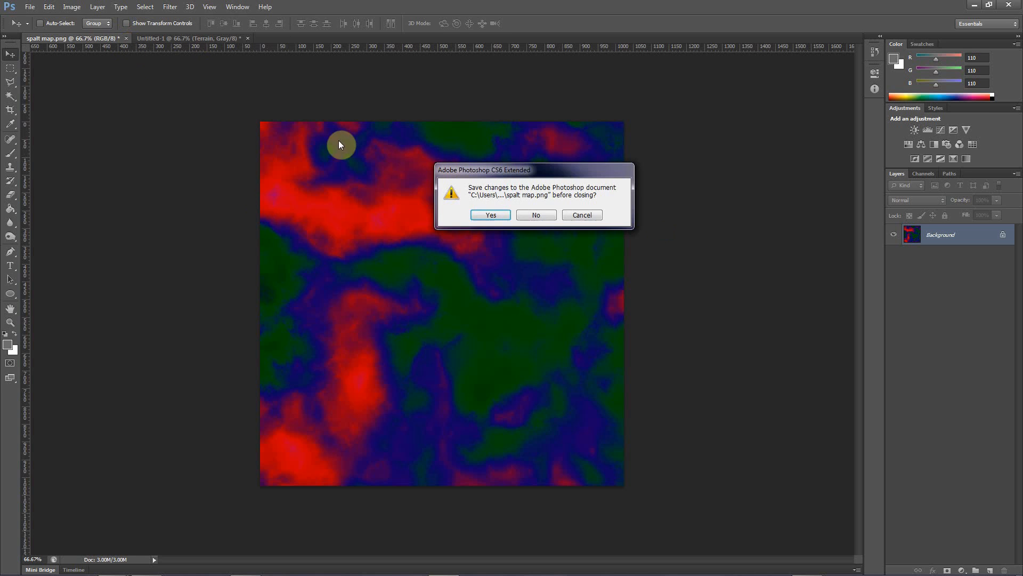
click(553, 228)
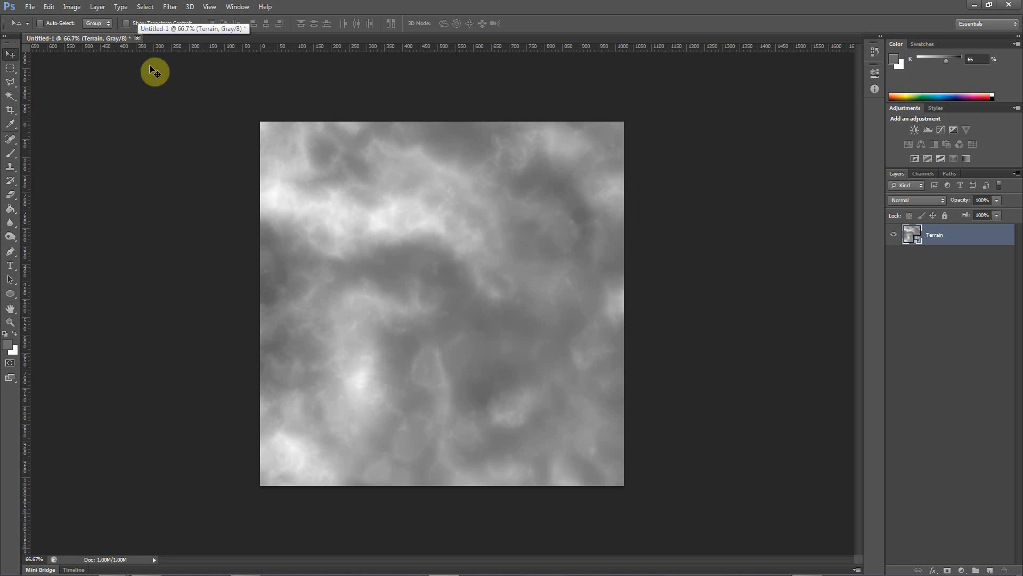
click(137, 38)
click(536, 216)
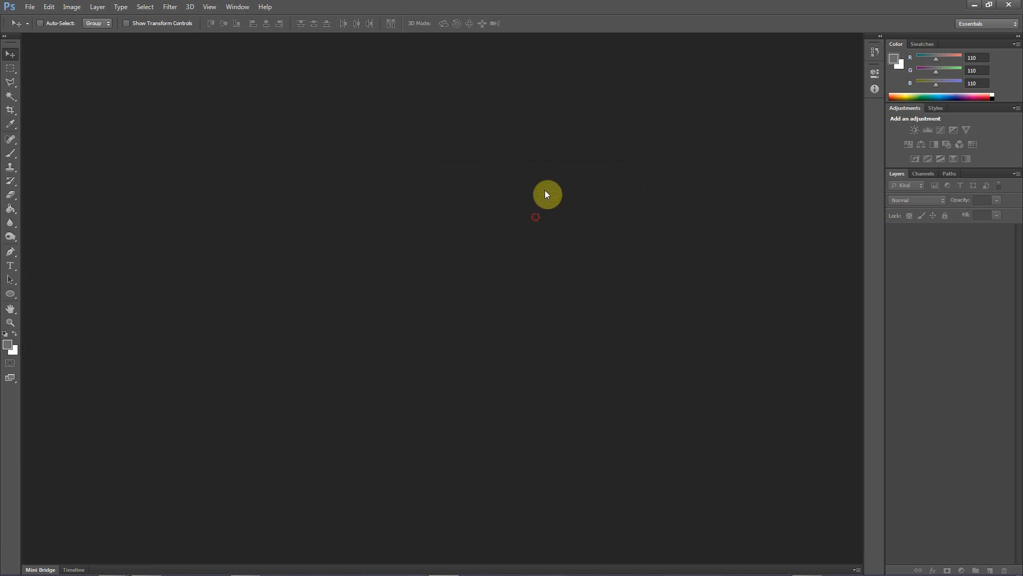
Open the Terrain image from the desktop as a new document and restore the maximized window
drag(482, 7, 528, 43)
click(16, 338)
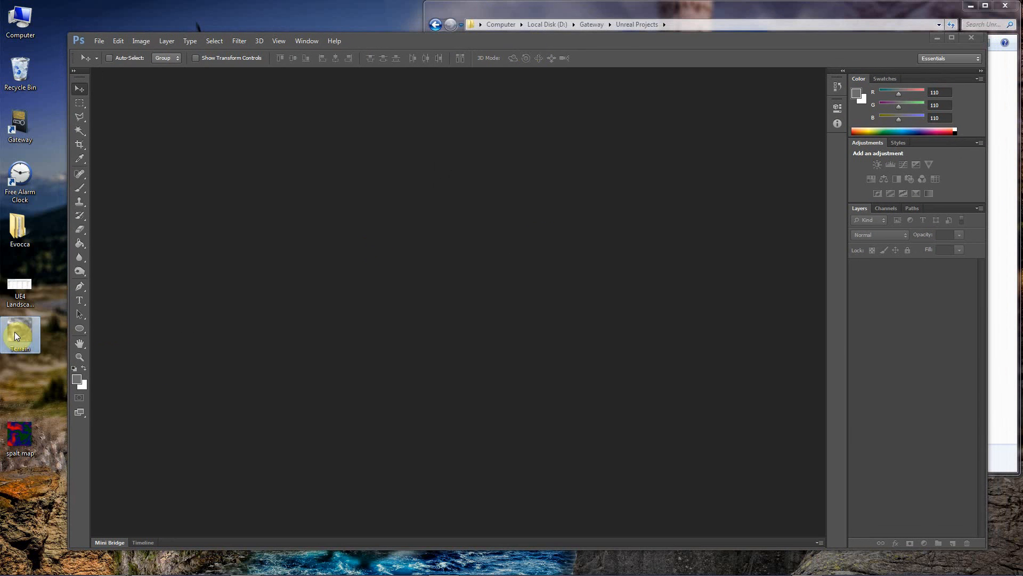
drag(15, 332, 410, 341)
double_click(504, 40)
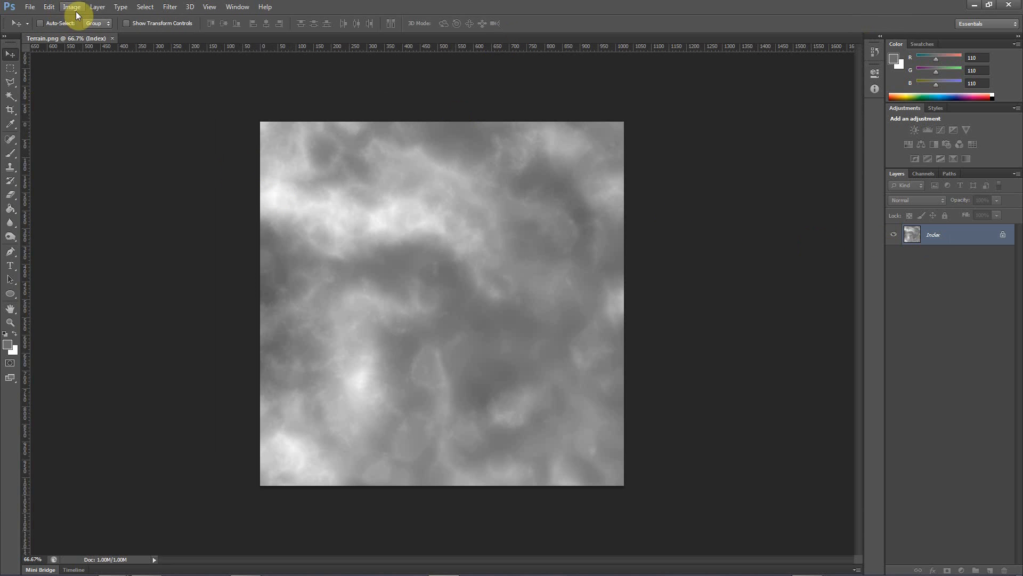
Convert the terrain image from indexed colour to RGB Color mode
click(143, 7)
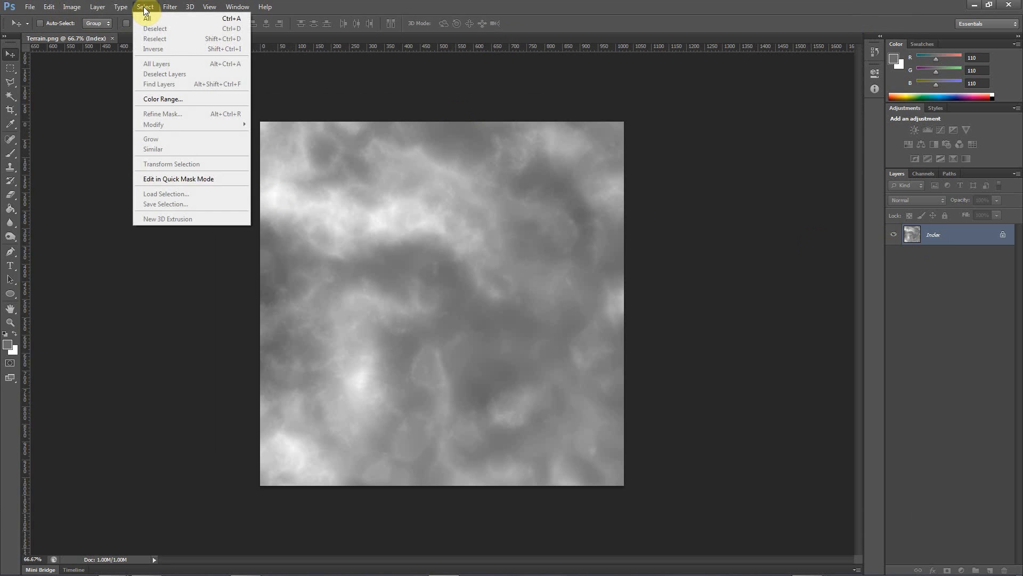
click(53, 10)
click(71, 7)
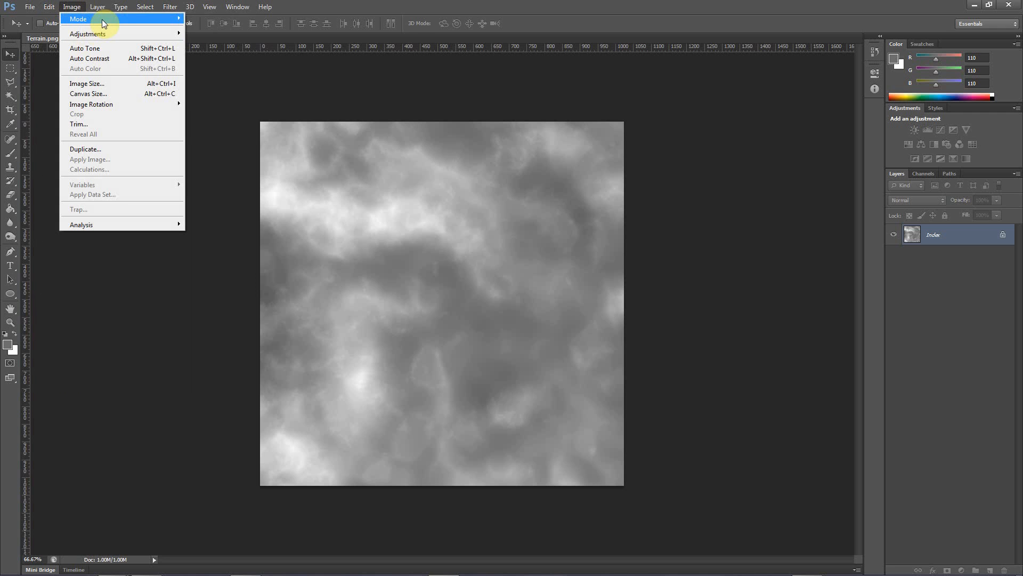
mouse_move(167, 22)
click(221, 62)
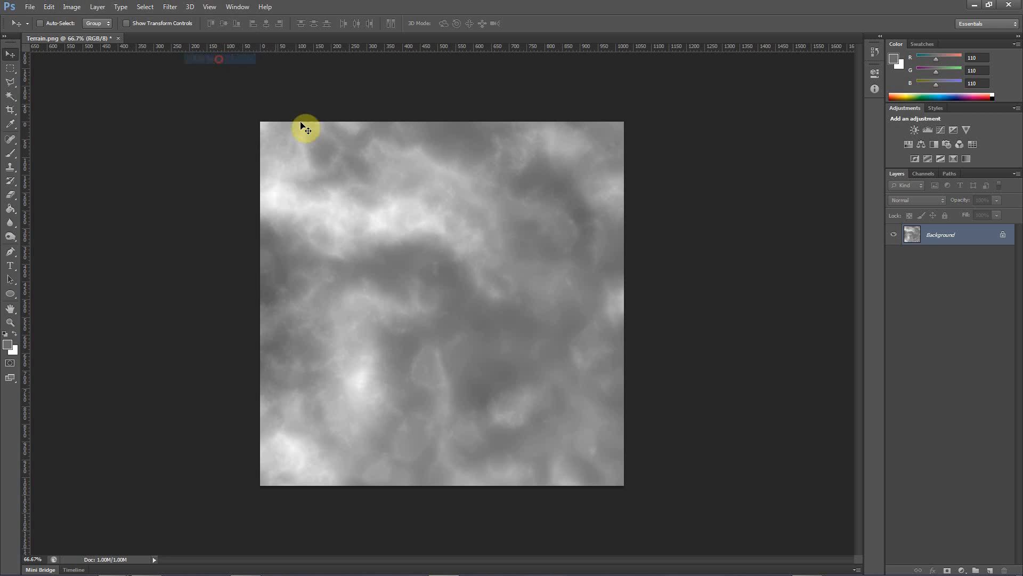
Convert the locked background into a regular layer named Layer 0 and add two empty layers above it
double_click(941, 235)
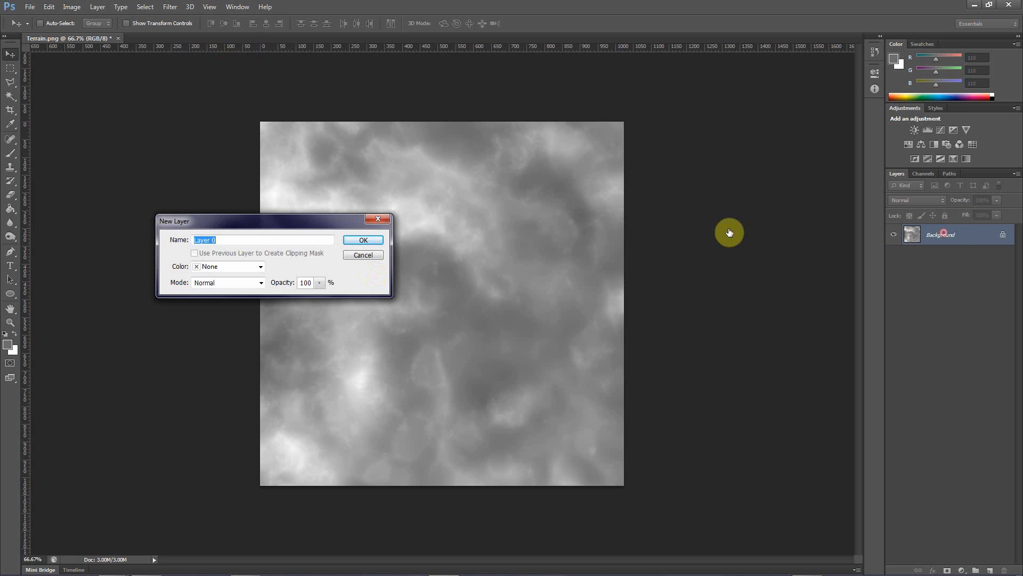
click(363, 241)
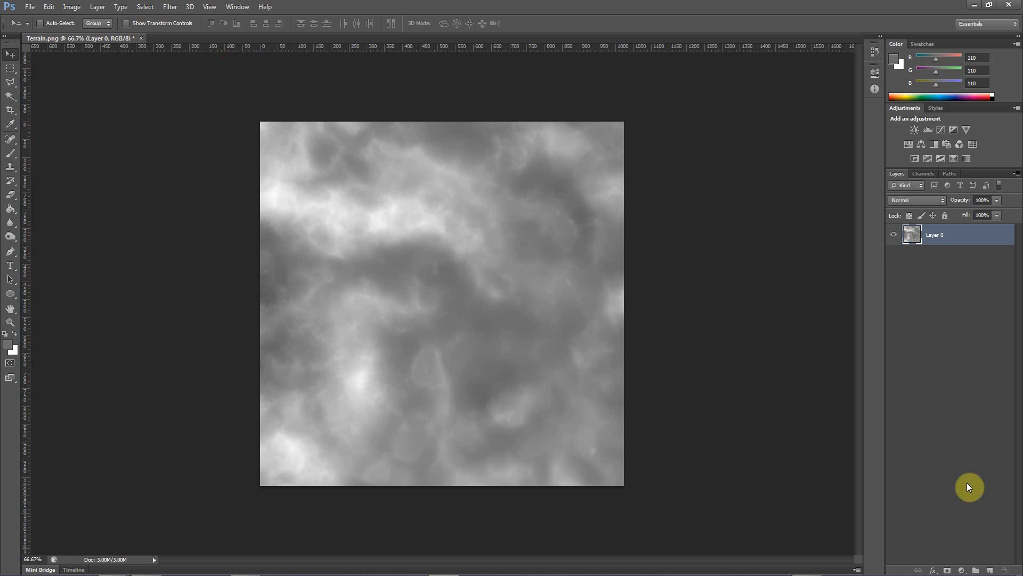
click(989, 569)
click(988, 569)
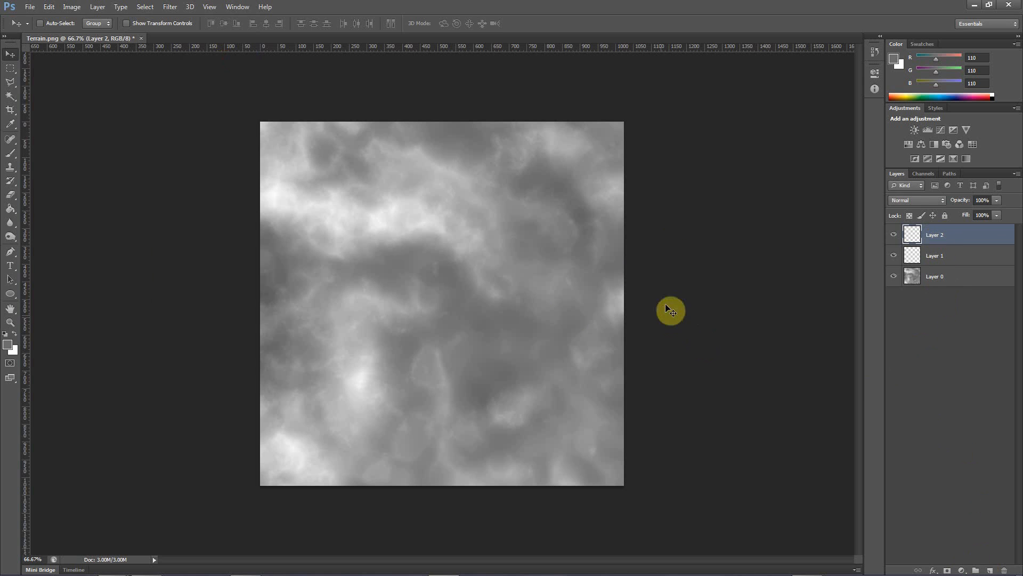
On Layer 0, reset the default colours and sample a light grey from the bright upper ridge as the foreground colour
click(936, 281)
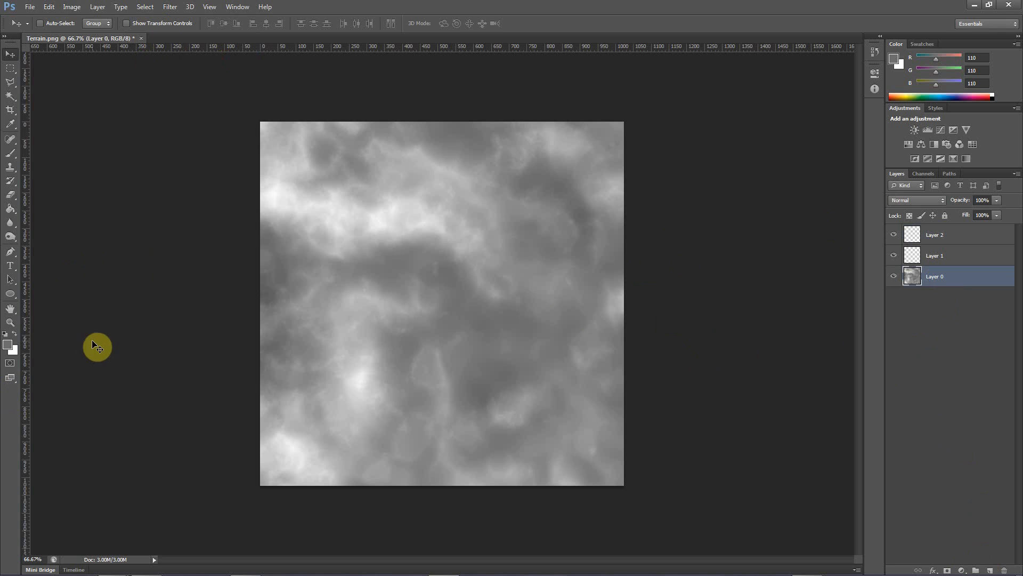
key(d)
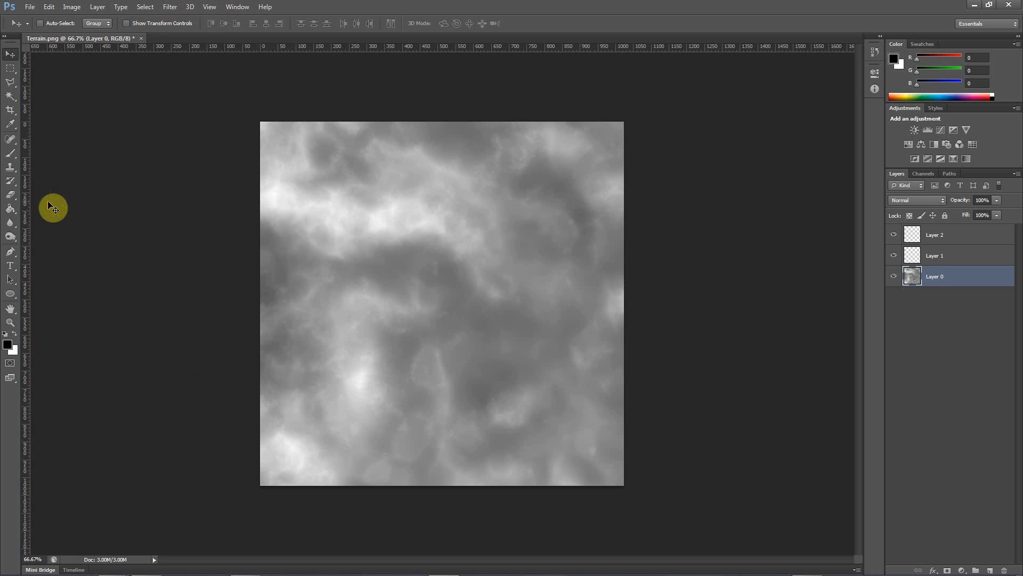
click(13, 124)
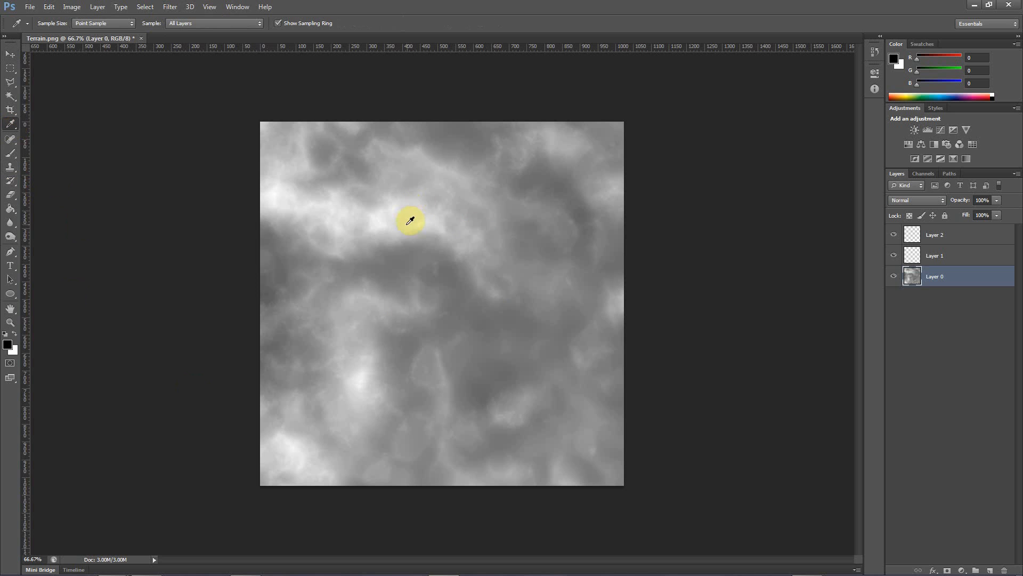
click(427, 214)
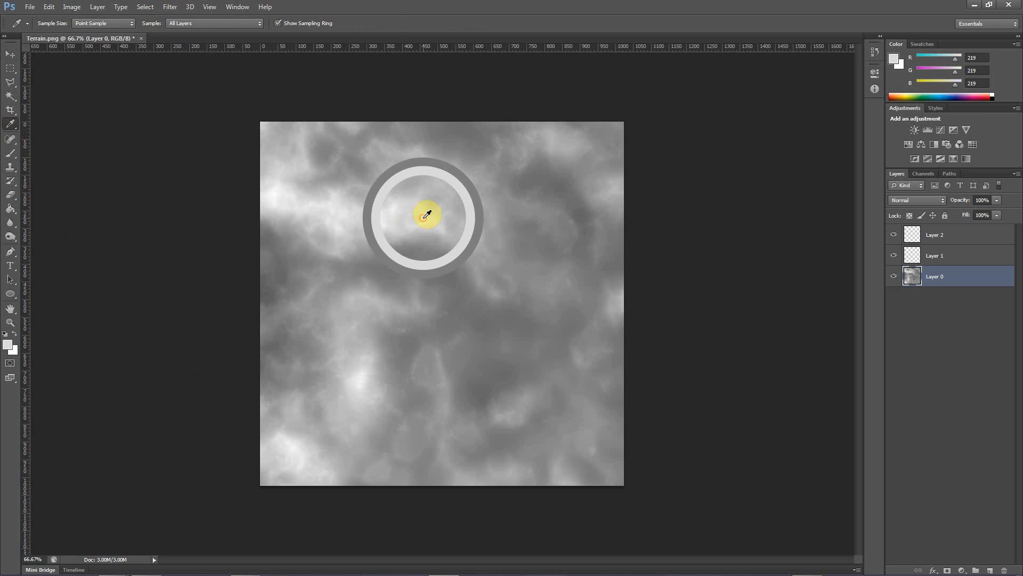
Select the bright high areas of Layer 0 with Color Range, sampling the upper ridge at a fuzziness of 87
click(139, 6)
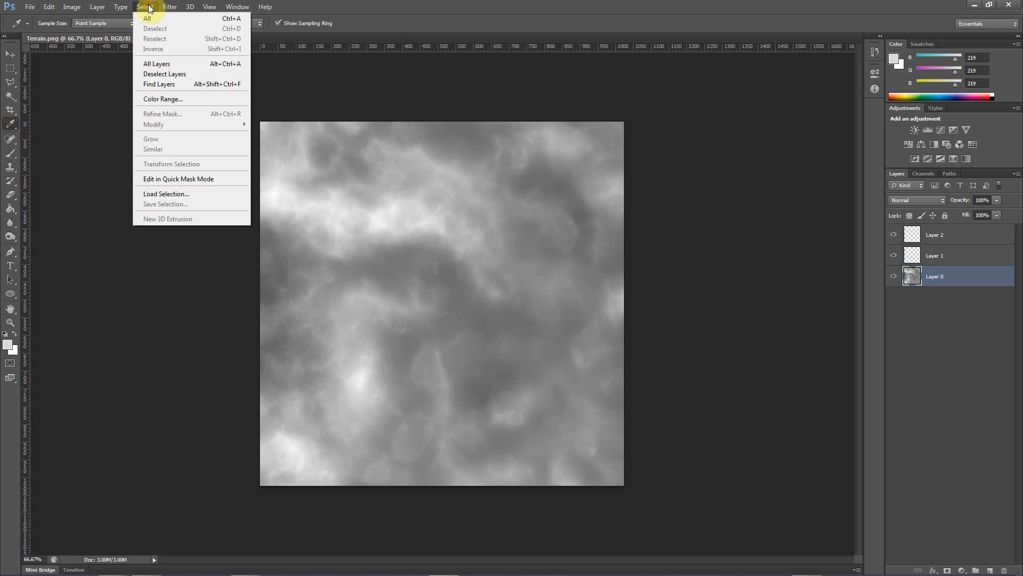
click(176, 97)
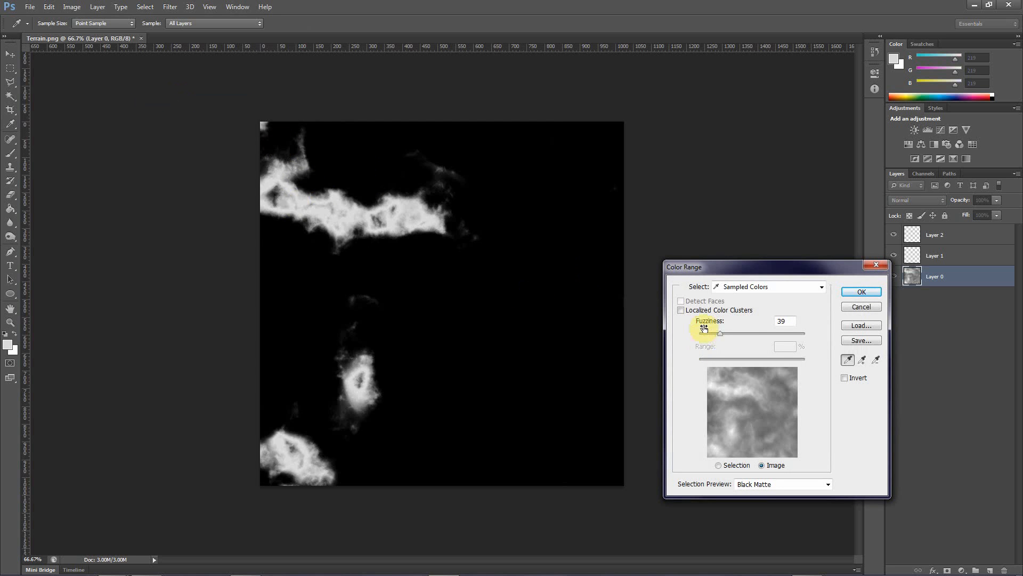
drag(719, 333, 762, 332)
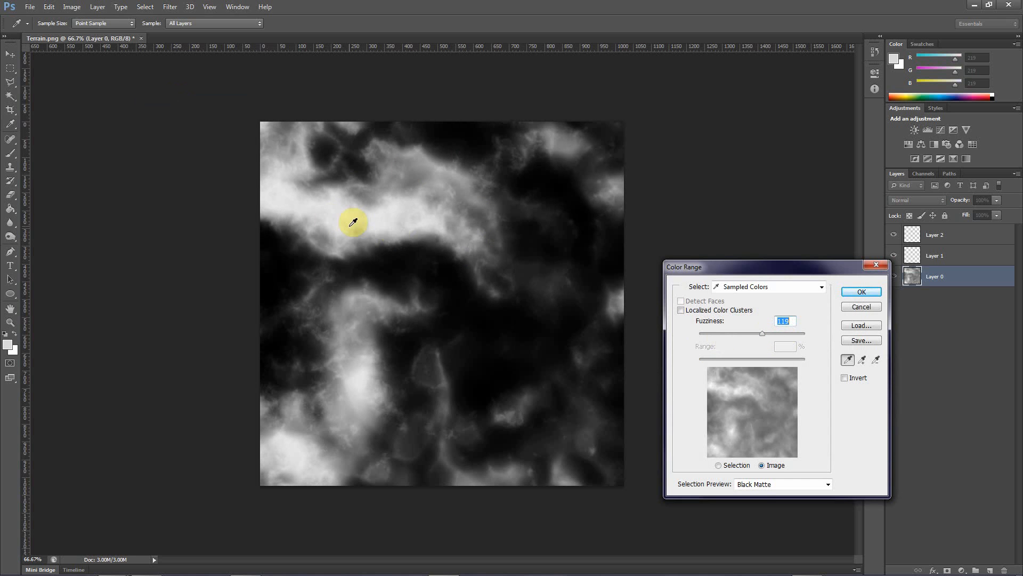
click(416, 209)
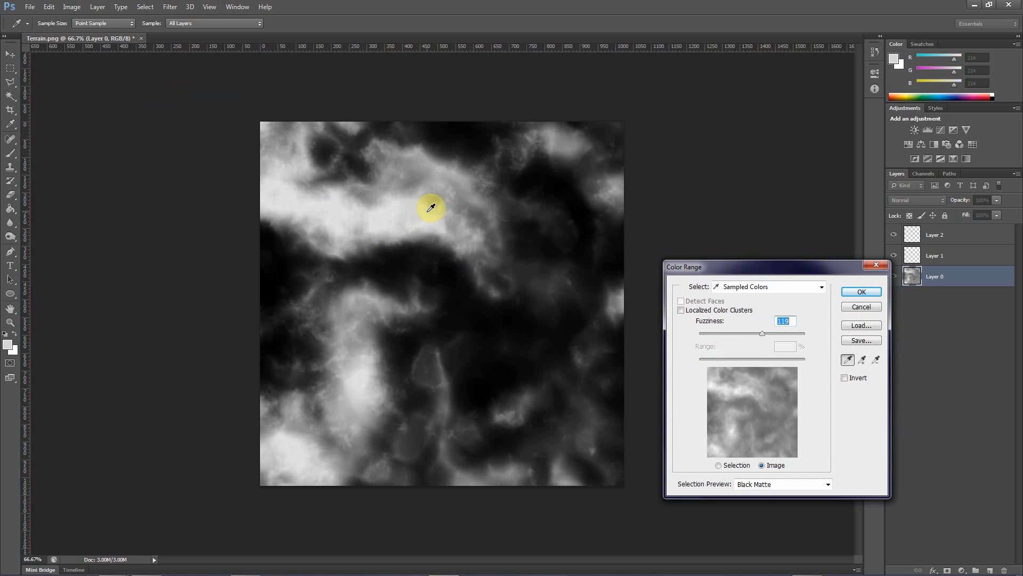
click(428, 211)
click(438, 224)
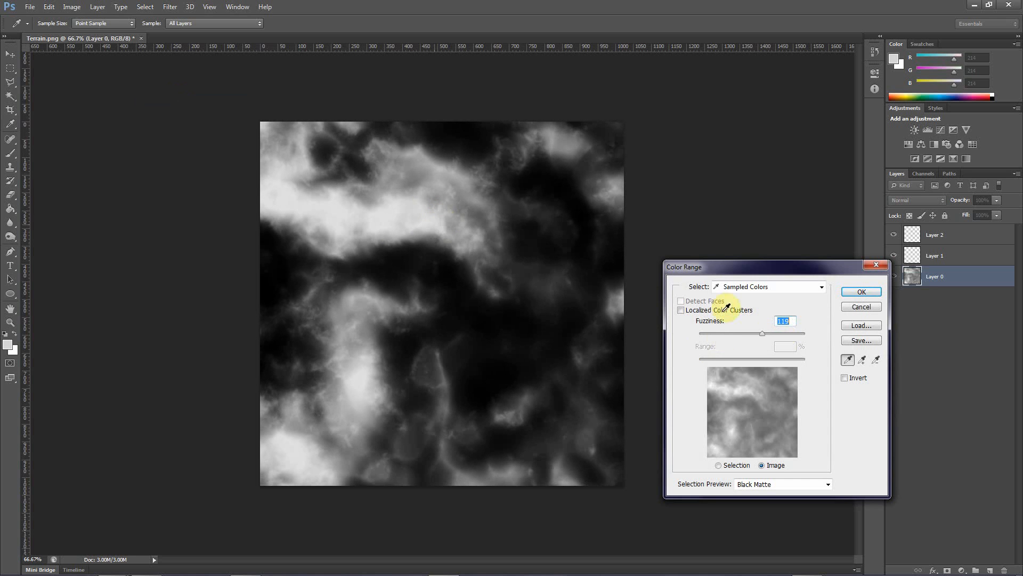
drag(763, 337, 746, 338)
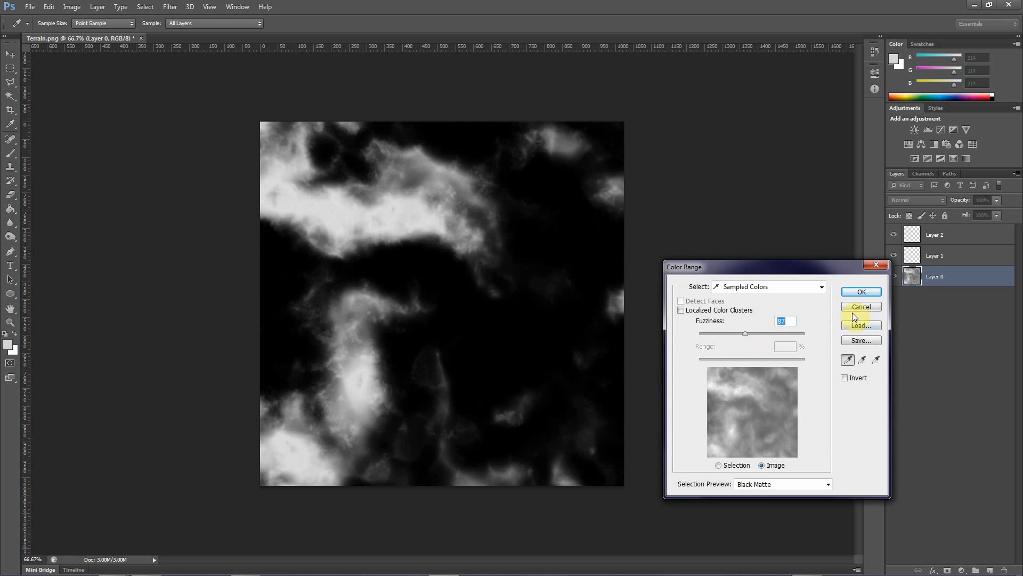
click(861, 292)
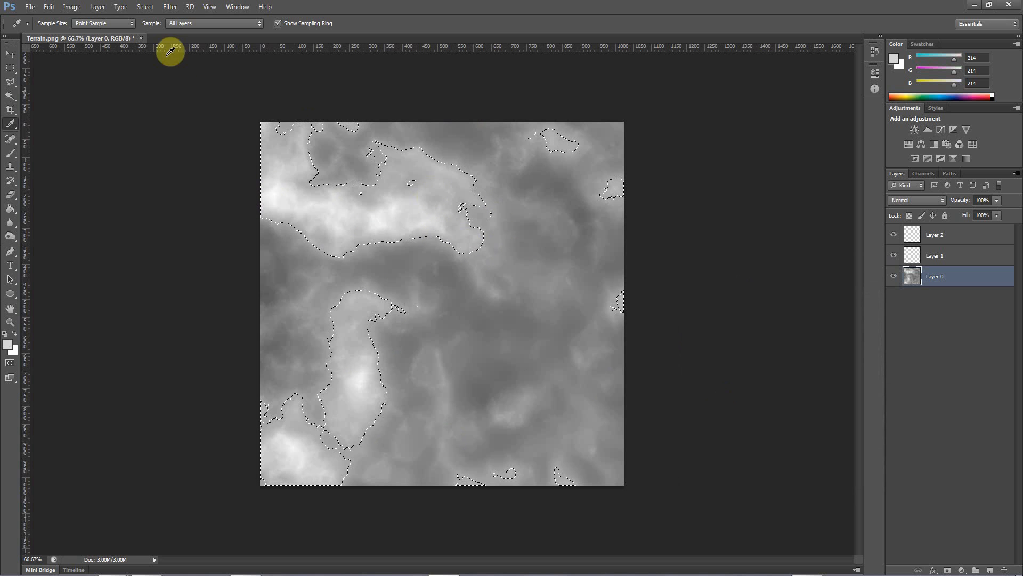
Try refining the existing selection with Color Range, resampling the bright ridge at a fuzziness of 155
click(146, 7)
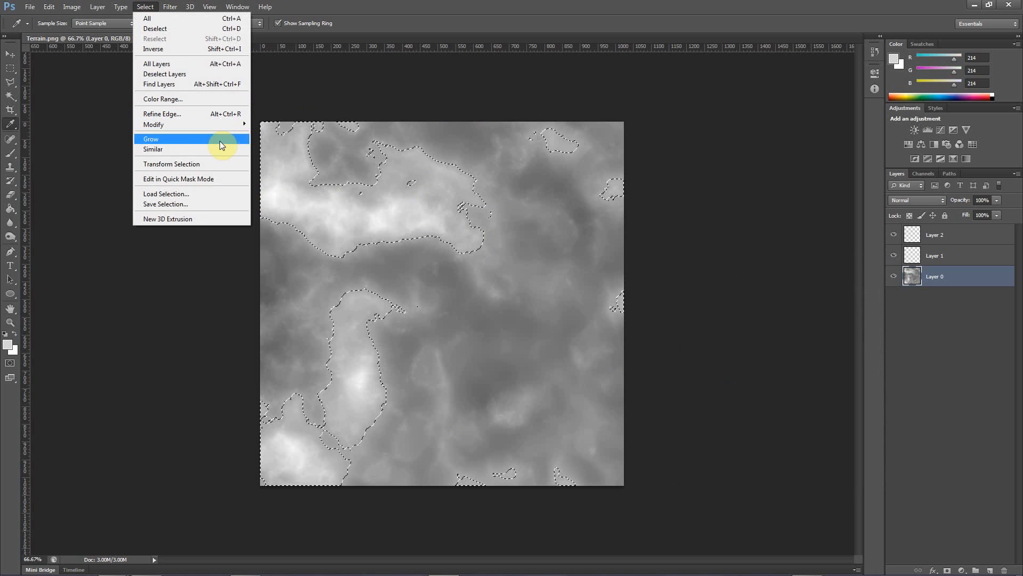
click(165, 99)
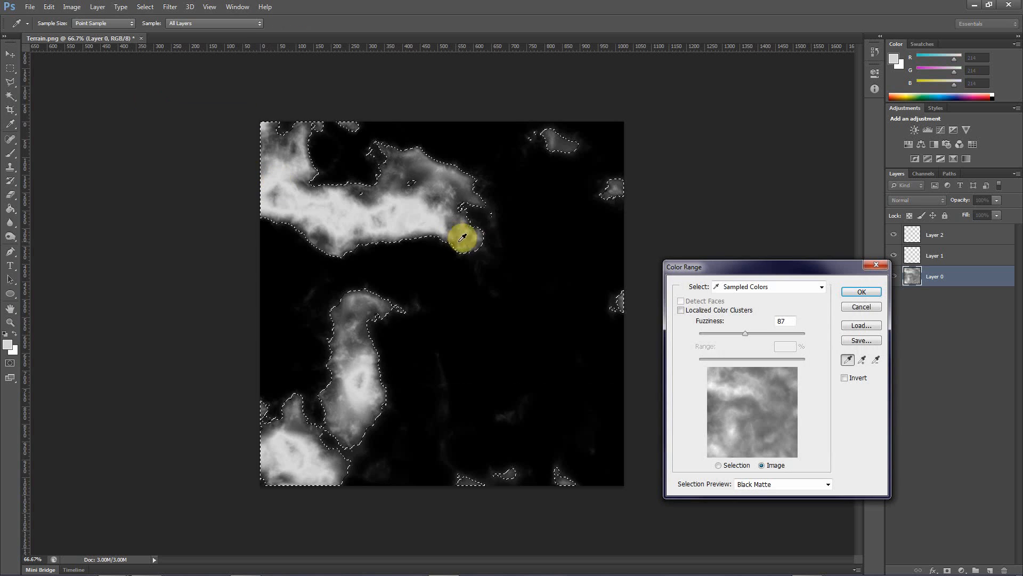
drag(746, 333, 754, 335)
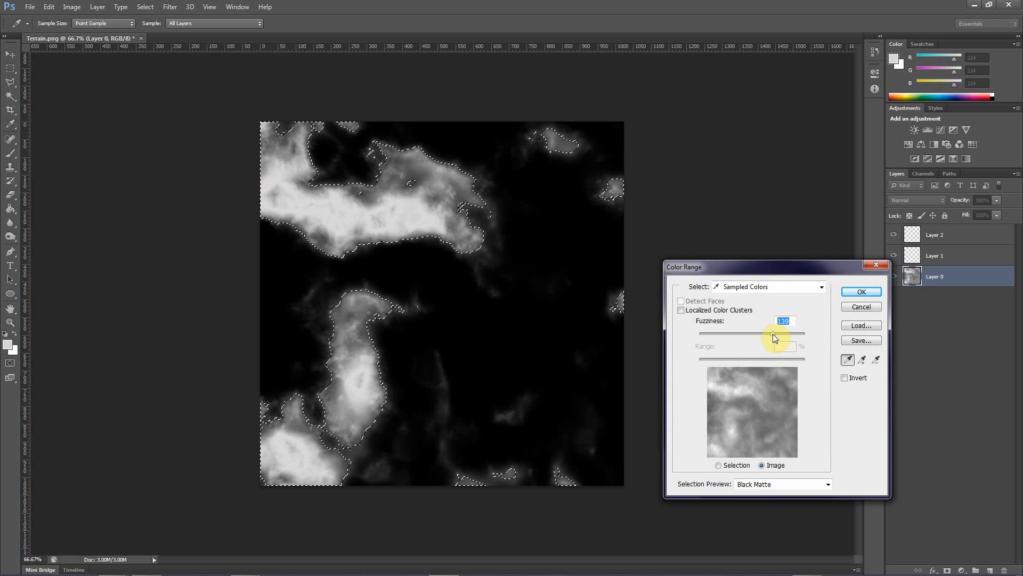
drag(782, 337, 781, 335)
click(439, 222)
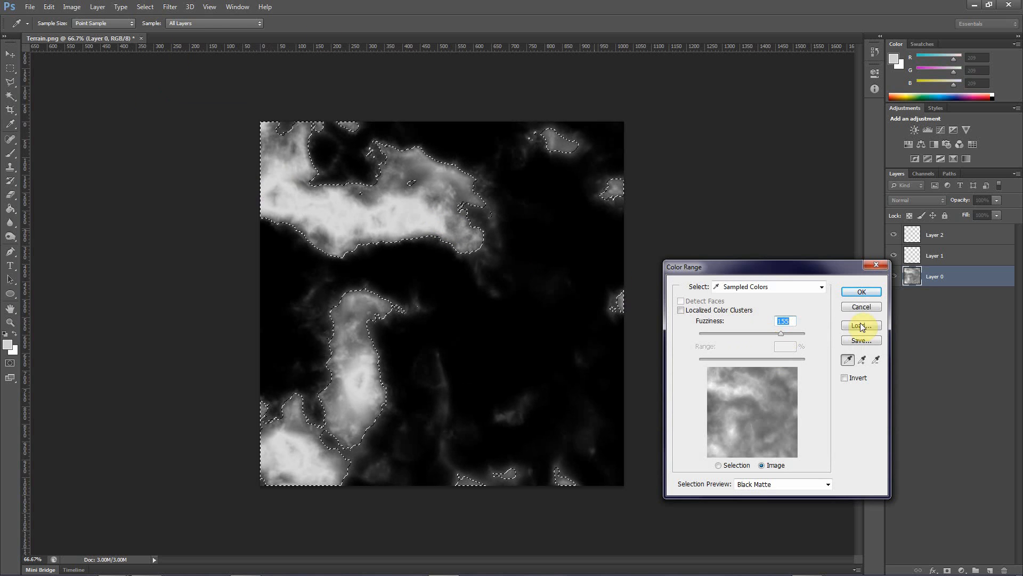
click(858, 293)
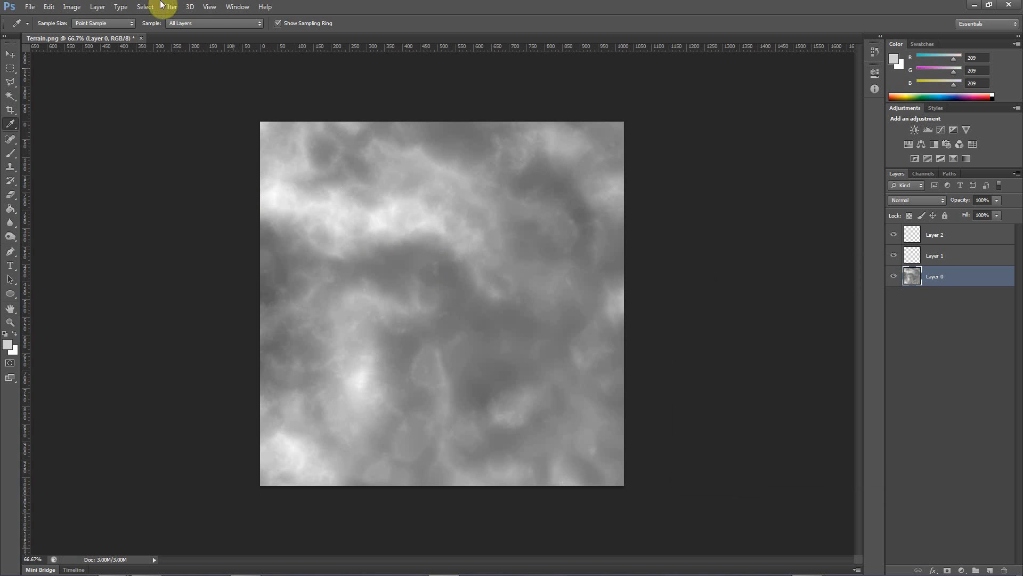
Select the bright high areas of Layer 0 with Color Range, sampling the upper ridge at a fuzziness of 108
click(145, 7)
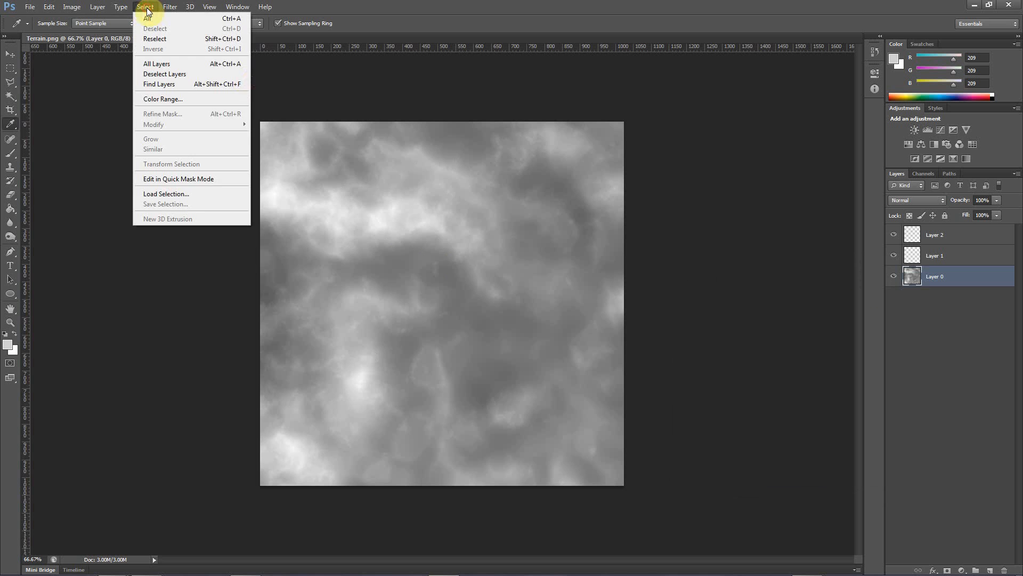
click(181, 99)
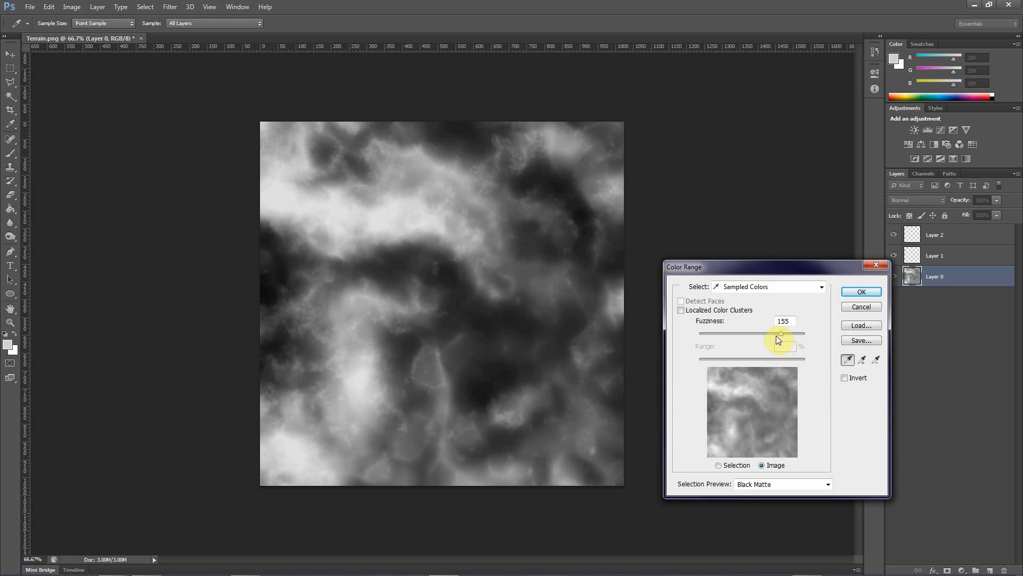
click(432, 222)
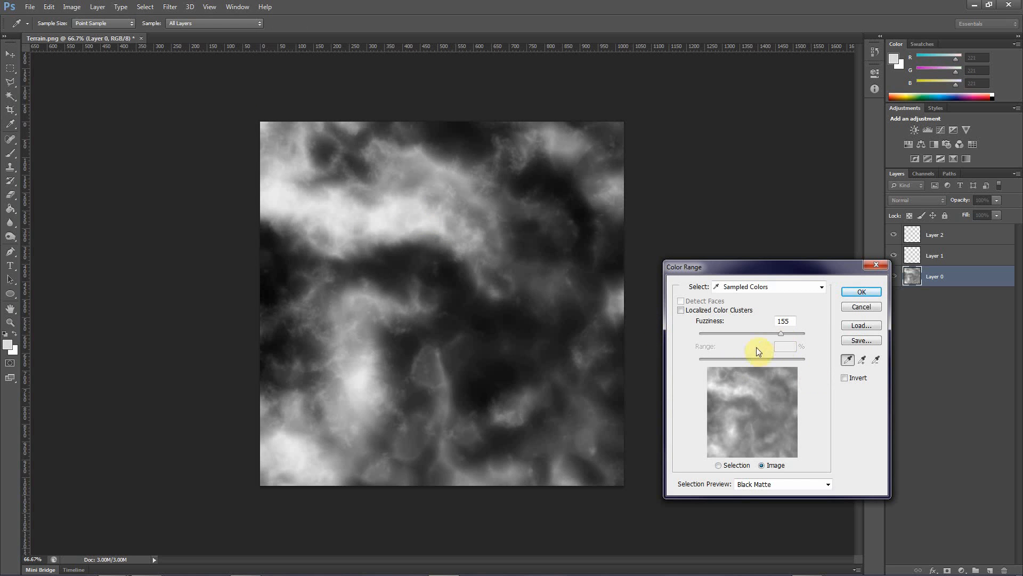
drag(782, 334, 758, 334)
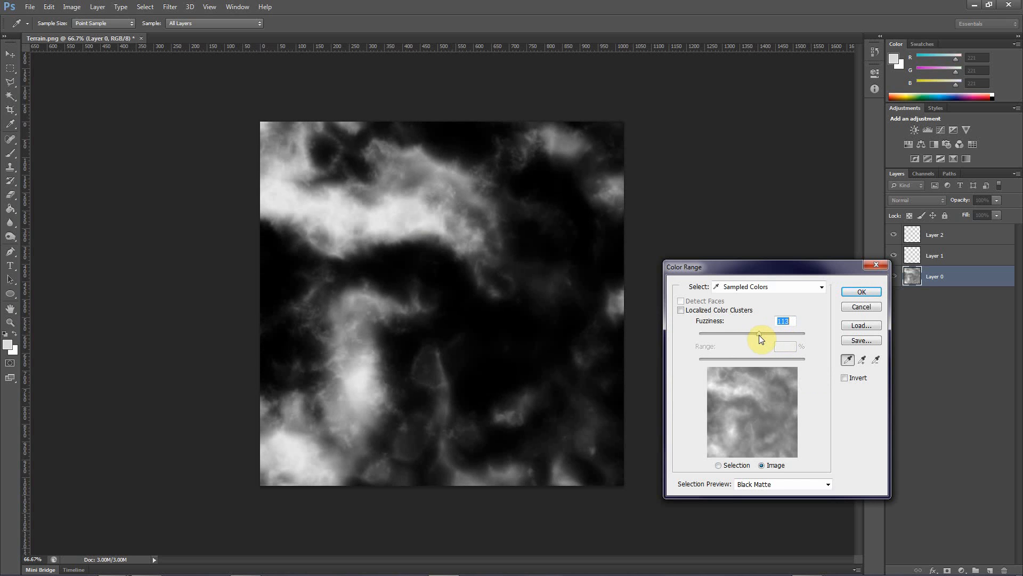
click(870, 291)
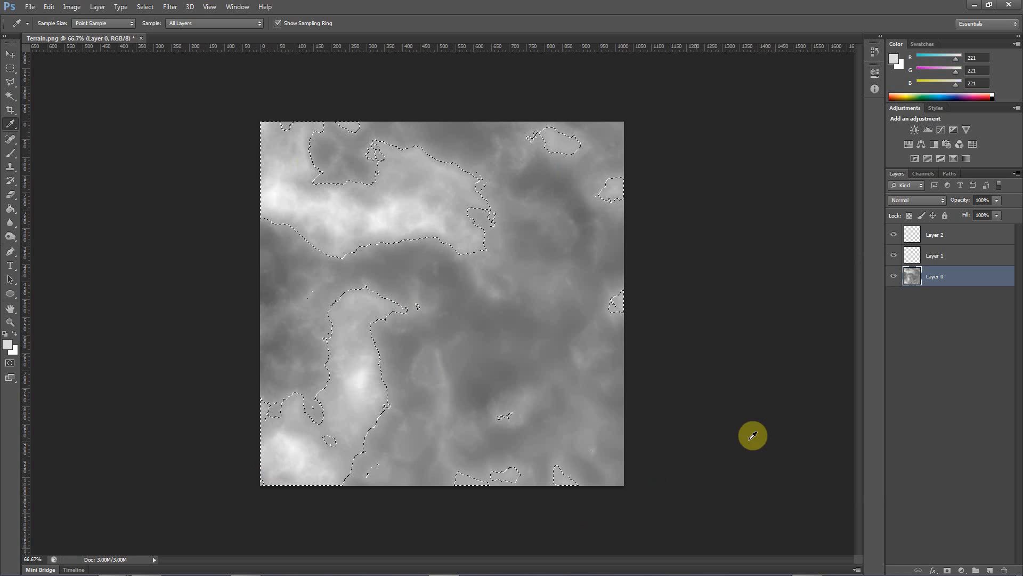
Cut the selected bright areas out of Layer 0 and paste them into Layer 1
key(Delete)
key(ctrl+d)
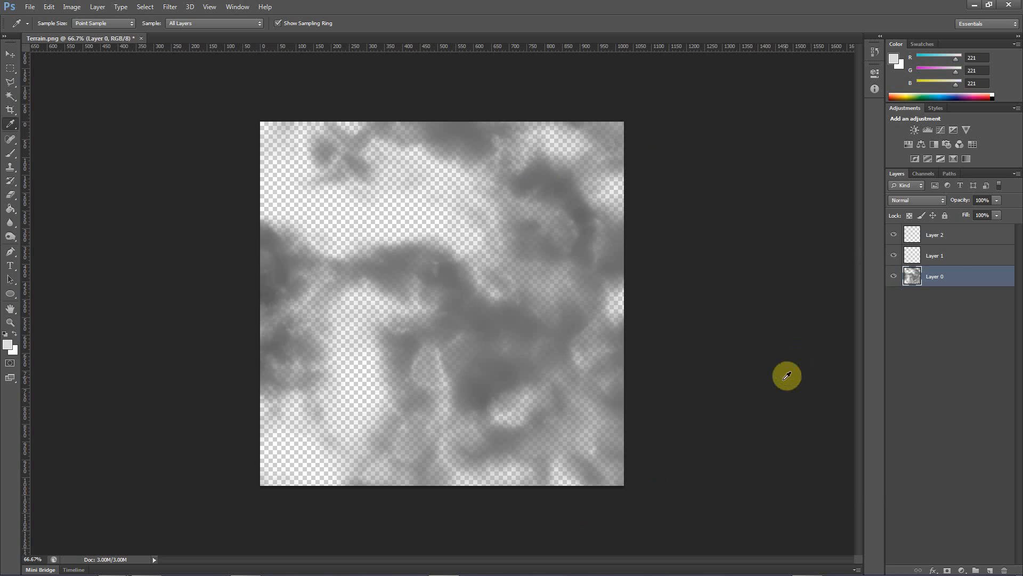
click(949, 261)
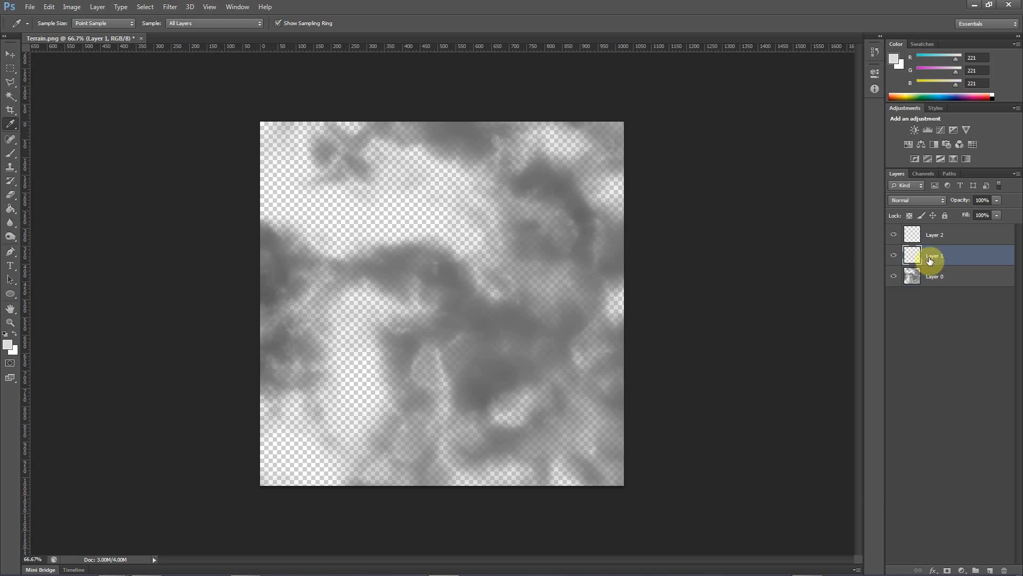
key(ctrl+v)
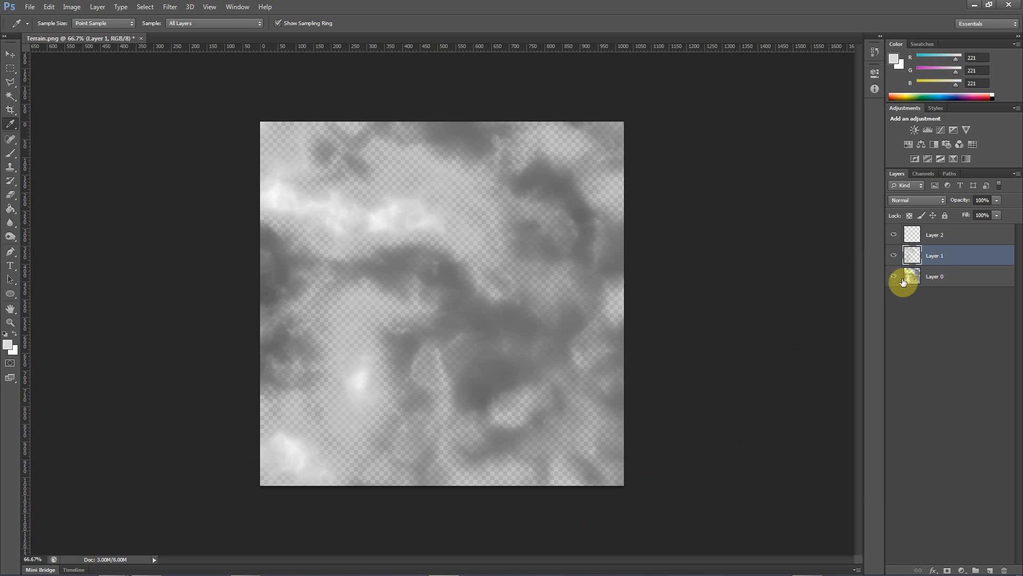
Hide Layer 1 and make Layer 0 the active layer, keeping Layer 0 shown
click(893, 277)
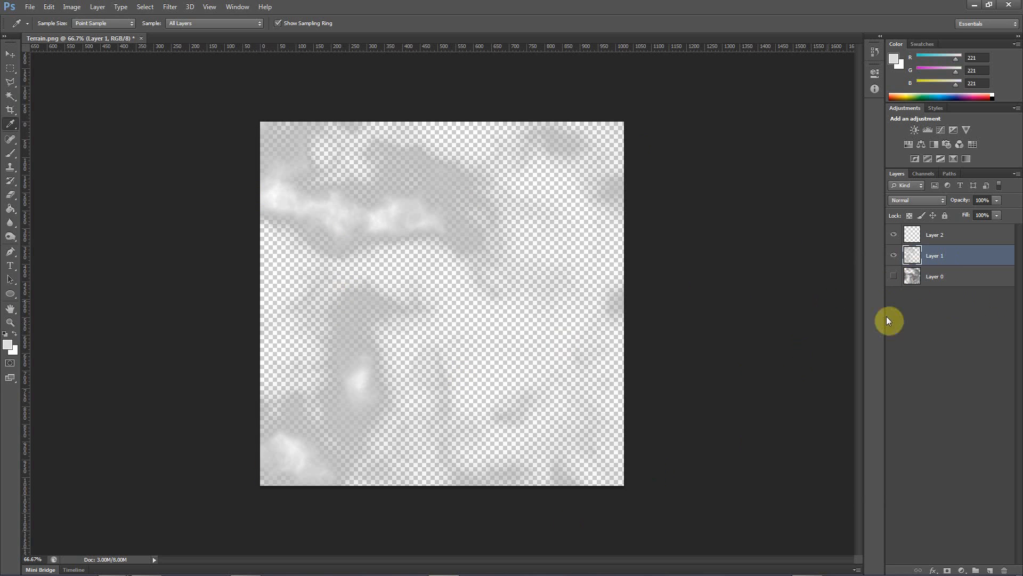
click(934, 276)
click(894, 255)
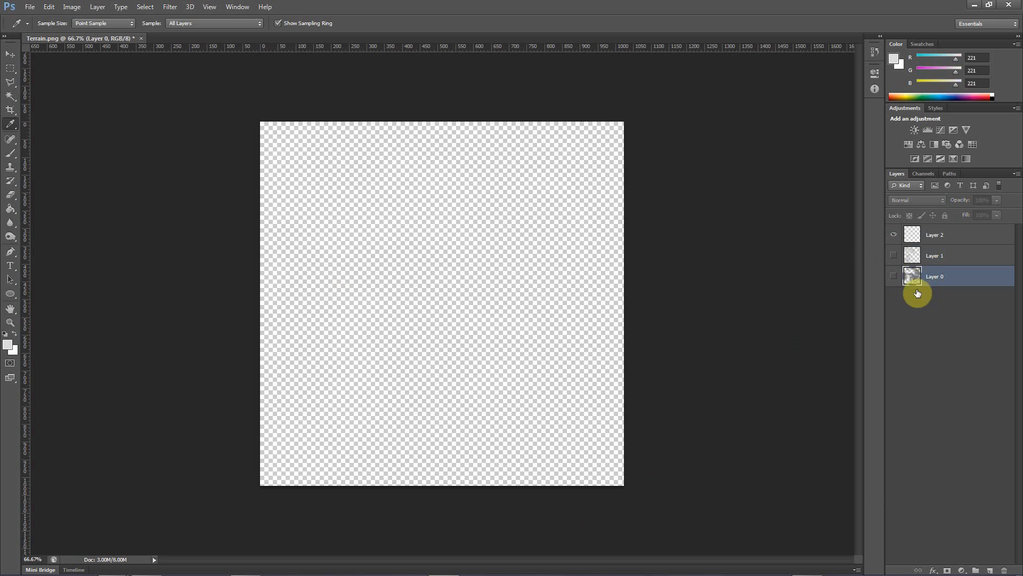
click(894, 276)
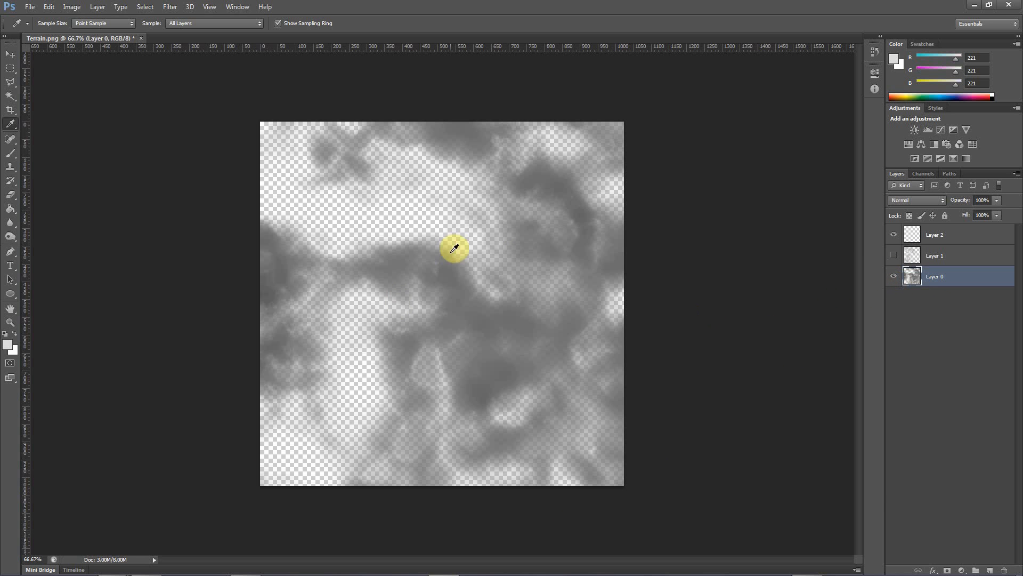
click(146, 7)
click(174, 99)
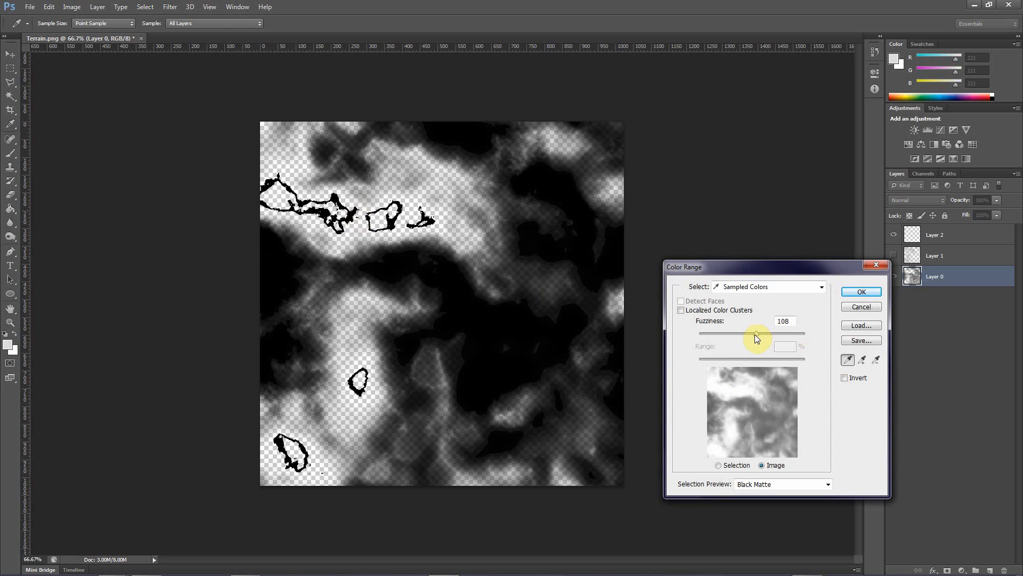
drag(755, 334, 753, 333)
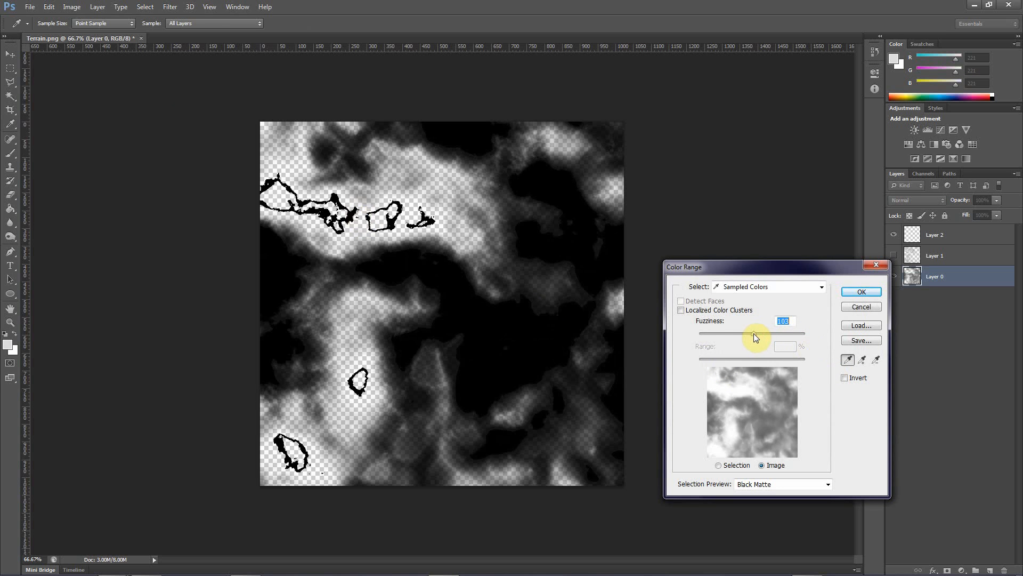
click(847, 307)
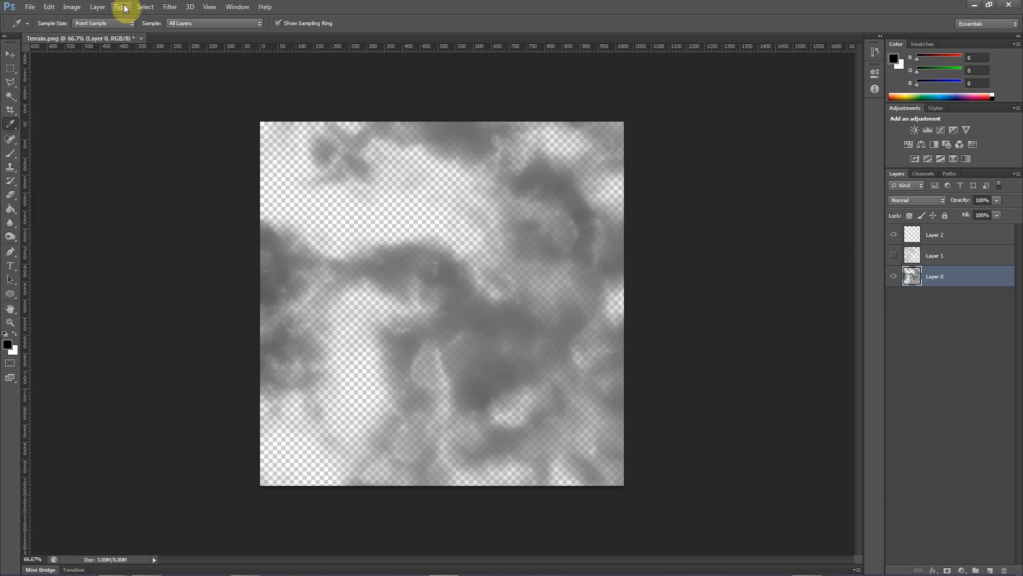
Select the dark low areas of Layer 0 with Color Range, sampling a dark grey at a fuzziness of 32
click(144, 7)
click(165, 99)
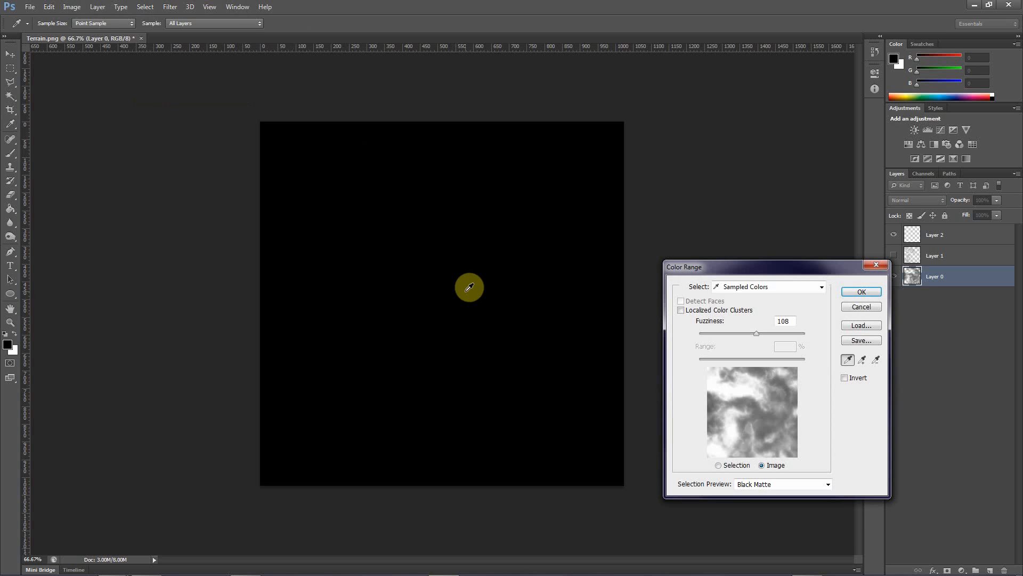
click(778, 387)
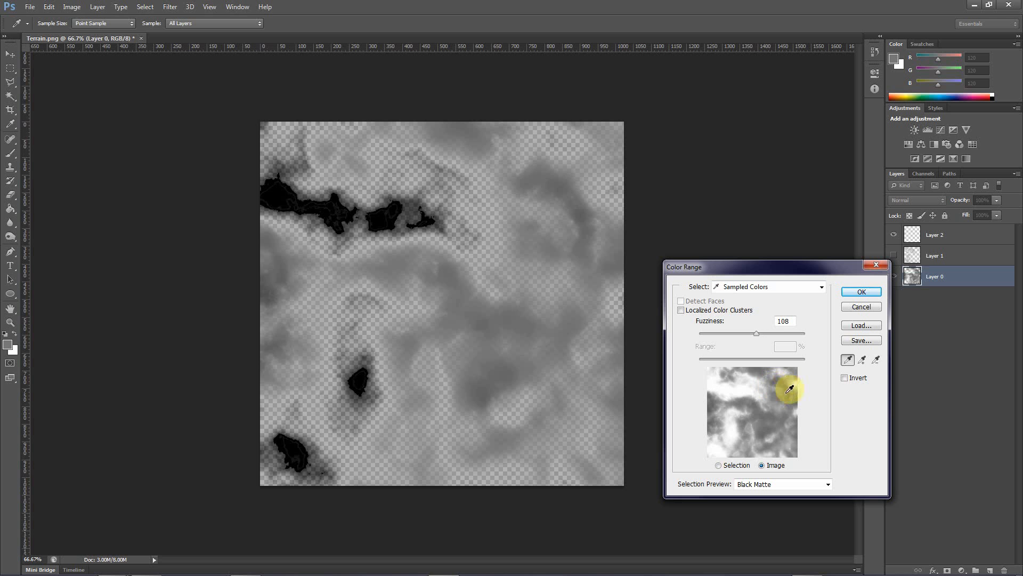
drag(756, 332, 717, 337)
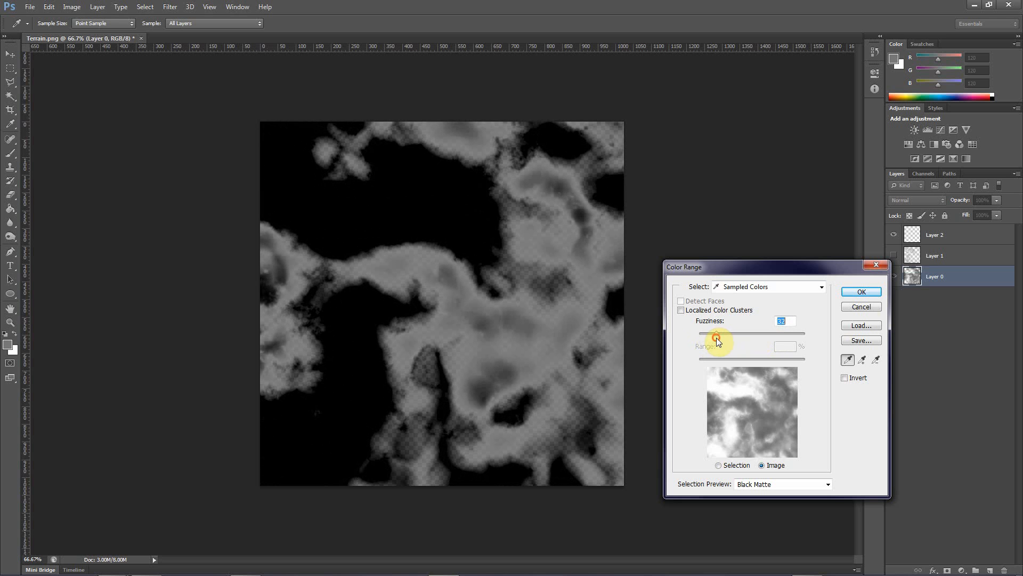
click(862, 292)
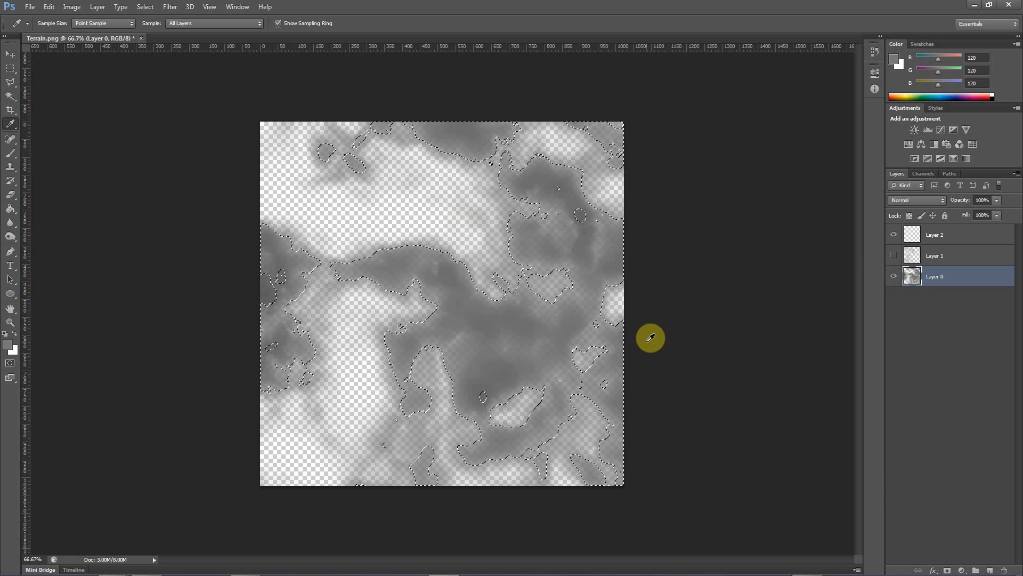
Cut the selected dark areas out of Layer 0 and paste them into Layer 2
key(ctrl+x)
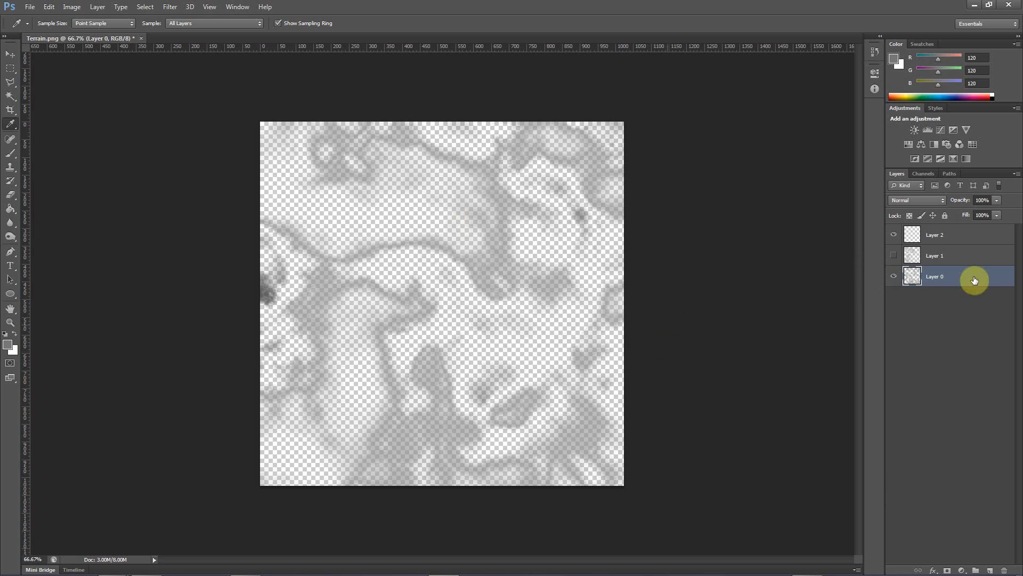
click(898, 254)
click(936, 237)
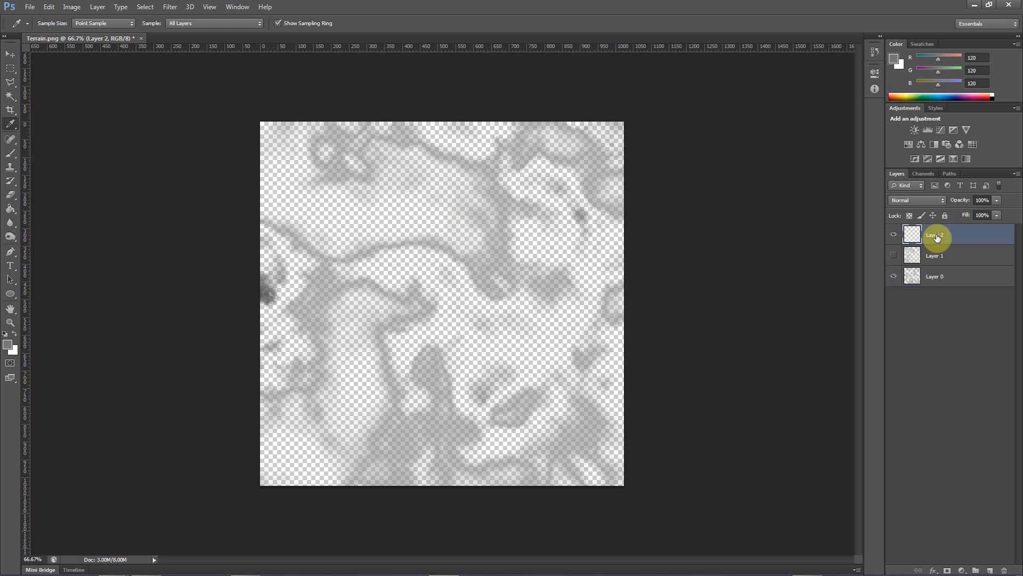
key(ctrl+v)
Hide Layer 1 and Layer 2 so that only the remaining mid-height areas on Layer 0 are shown
click(894, 256)
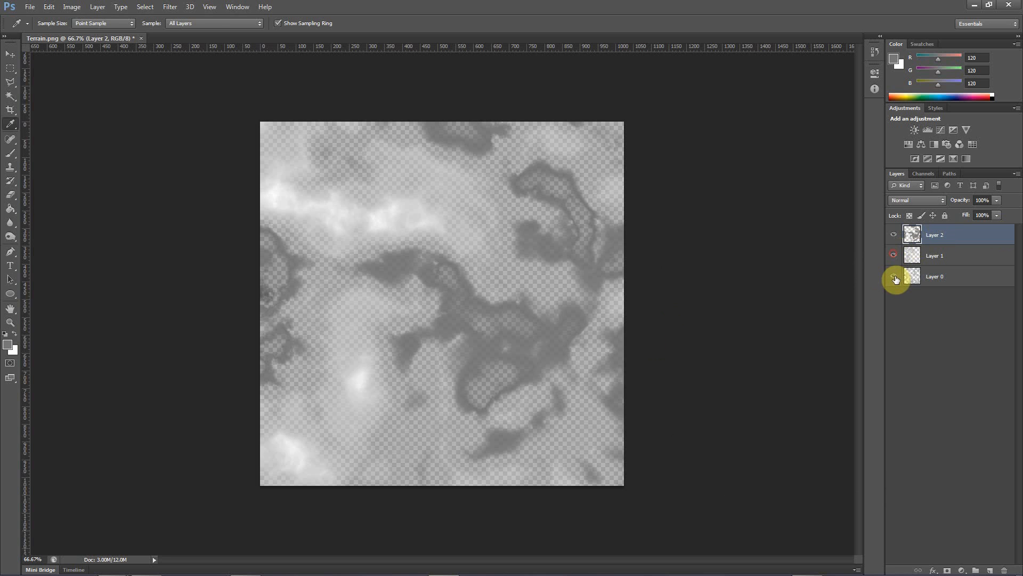
click(894, 279)
click(894, 255)
click(893, 235)
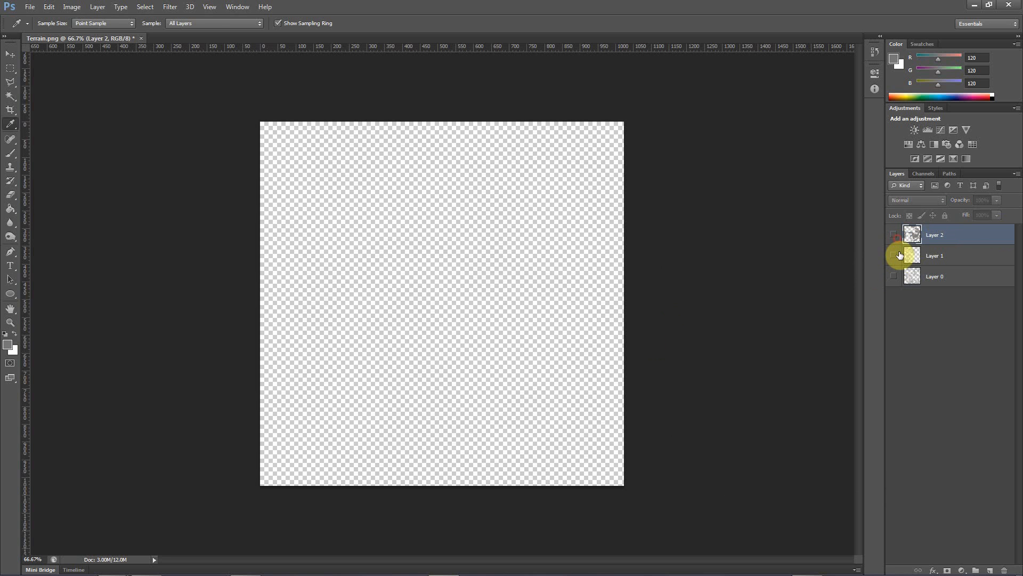
click(894, 277)
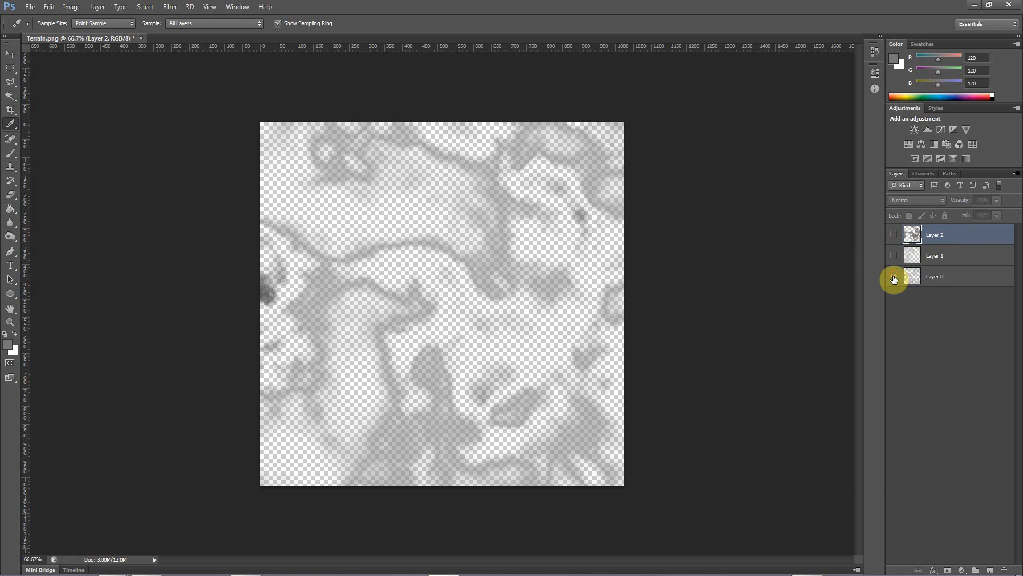
Add a new empty layer and move it below Layer 0 in the layer stack
click(944, 347)
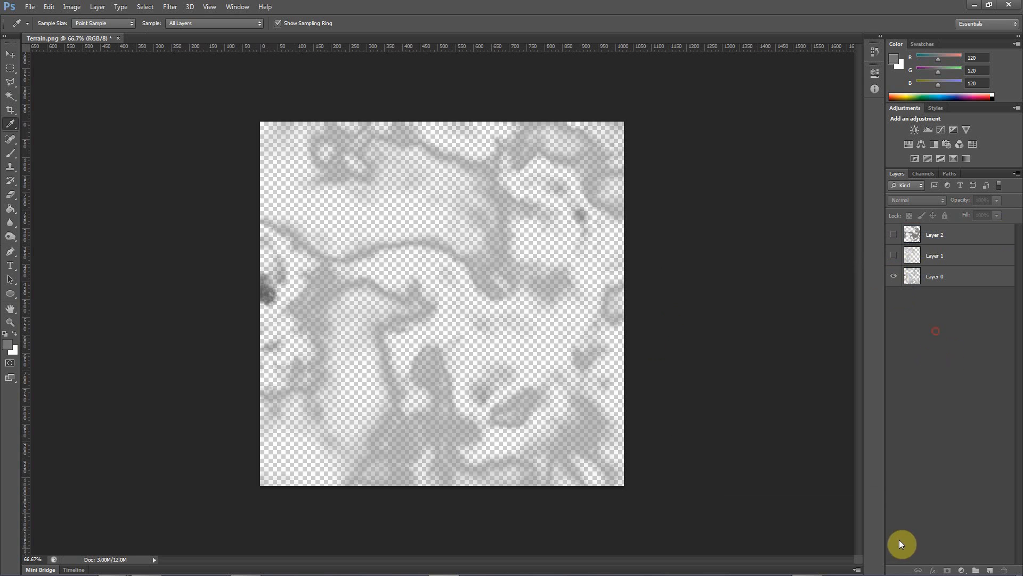
click(989, 569)
drag(943, 241, 950, 333)
Reset the default colours and fill the new bottom layer with the black foreground colour in Normal mode at 100% opacity
click(46, 7)
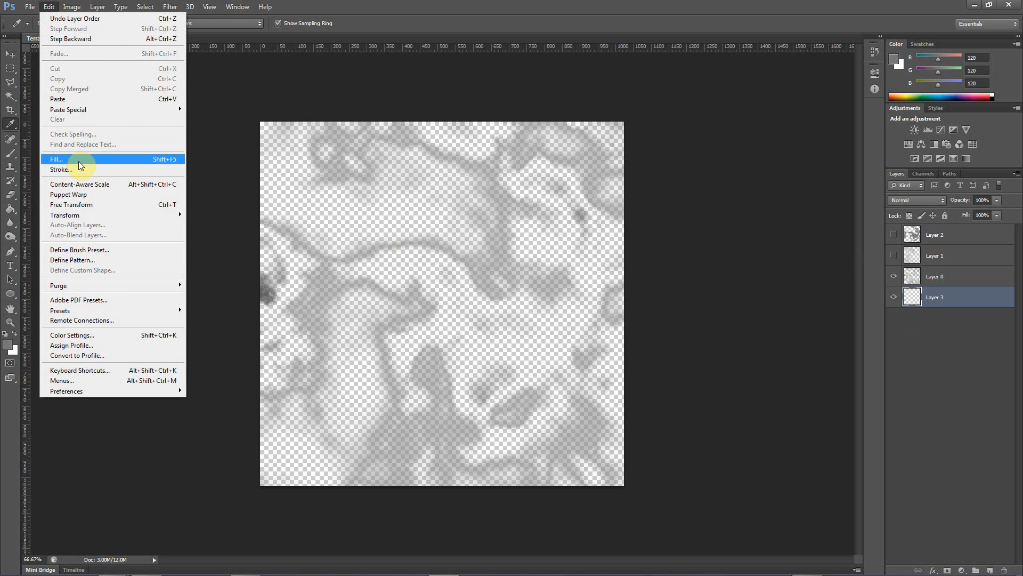
click(52, 7)
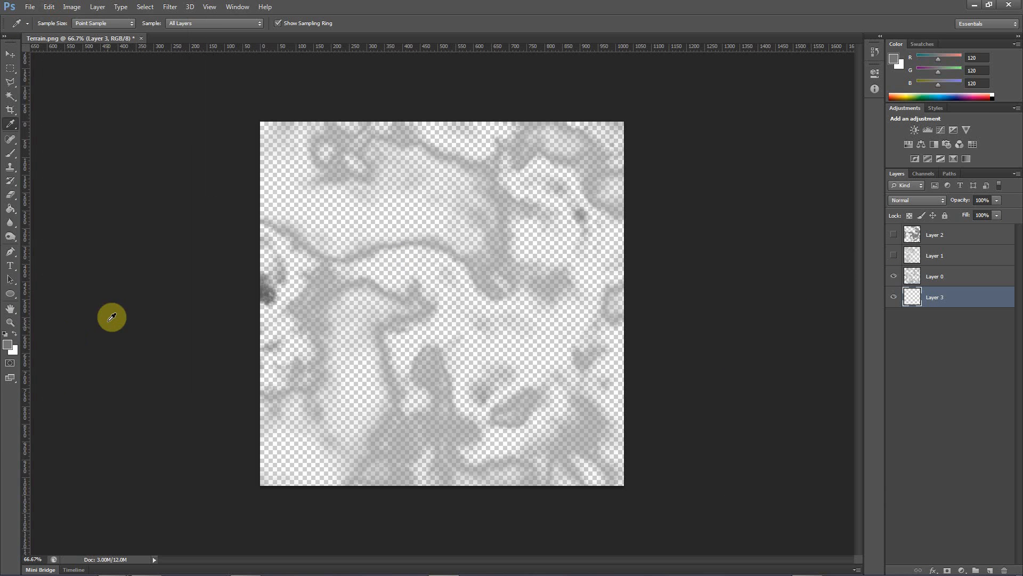
key(d)
click(49, 8)
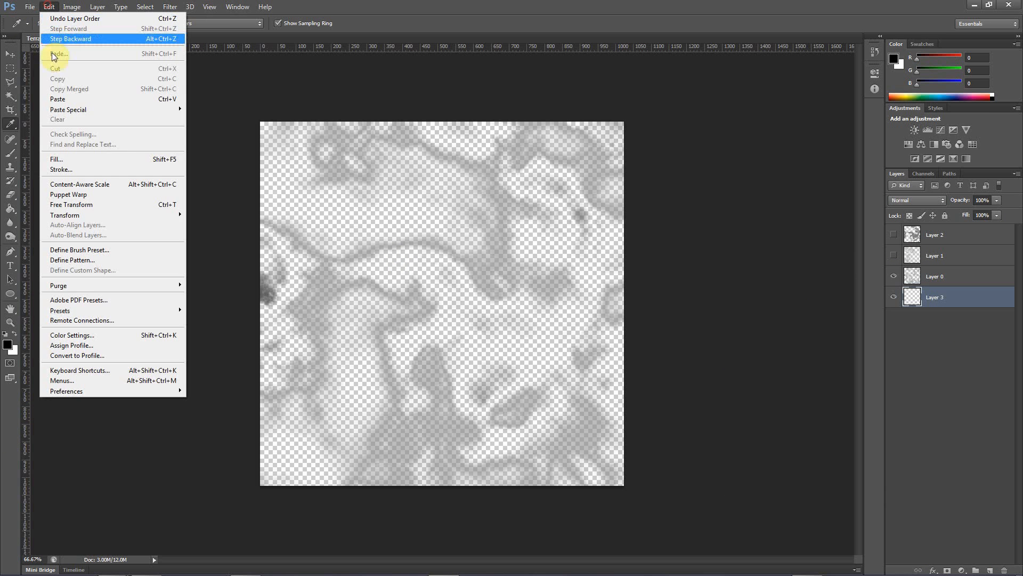
click(56, 159)
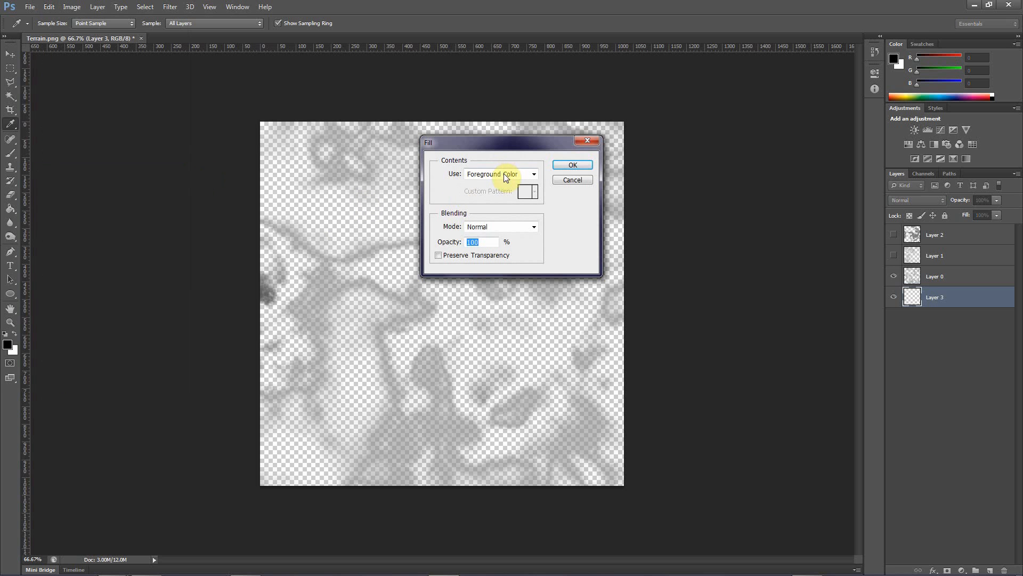
click(570, 166)
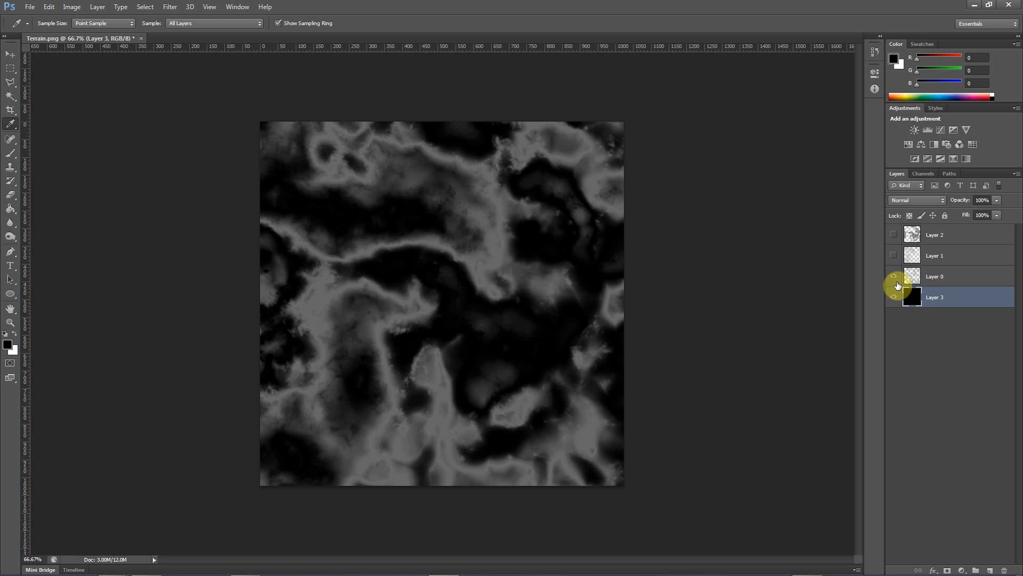
Hide Layer 0 and show Layer 1 over the black background layer
click(894, 277)
click(895, 278)
click(894, 276)
click(894, 256)
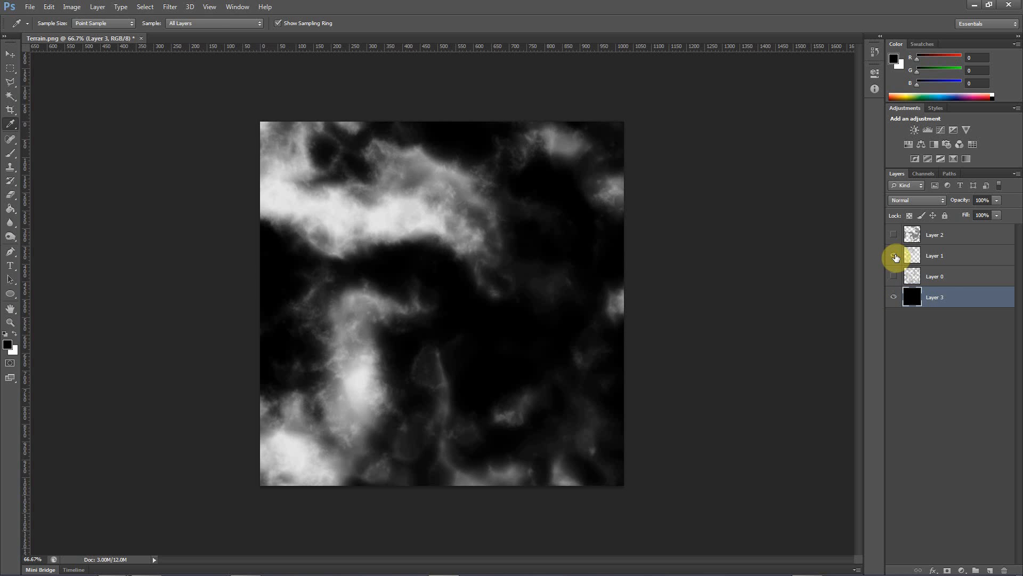
Move Layer 1 above Layer 2 in the layer stack and show Layer 2 beneath it
click(926, 257)
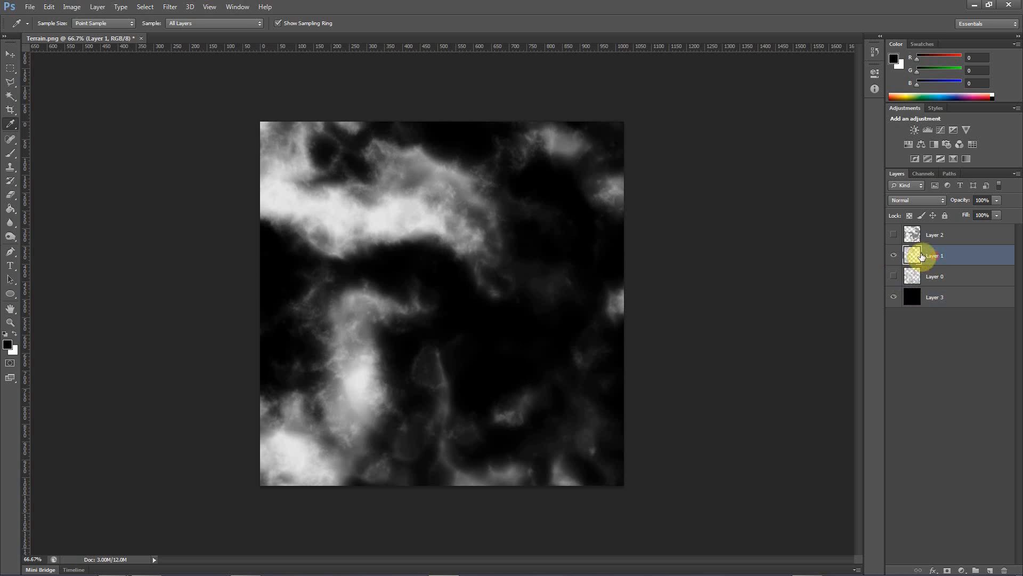
drag(926, 256, 926, 228)
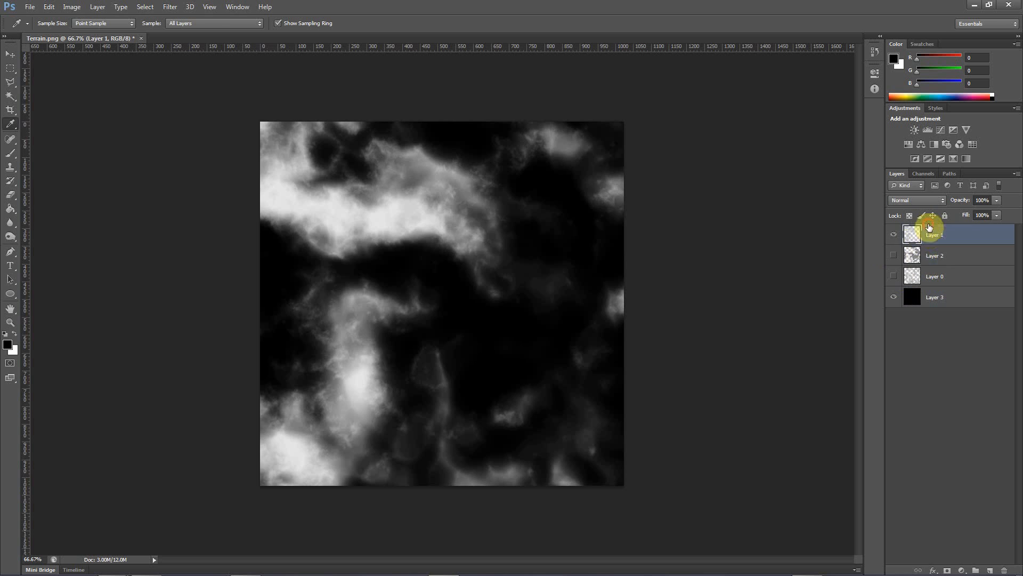
click(894, 237)
click(894, 237)
click(896, 257)
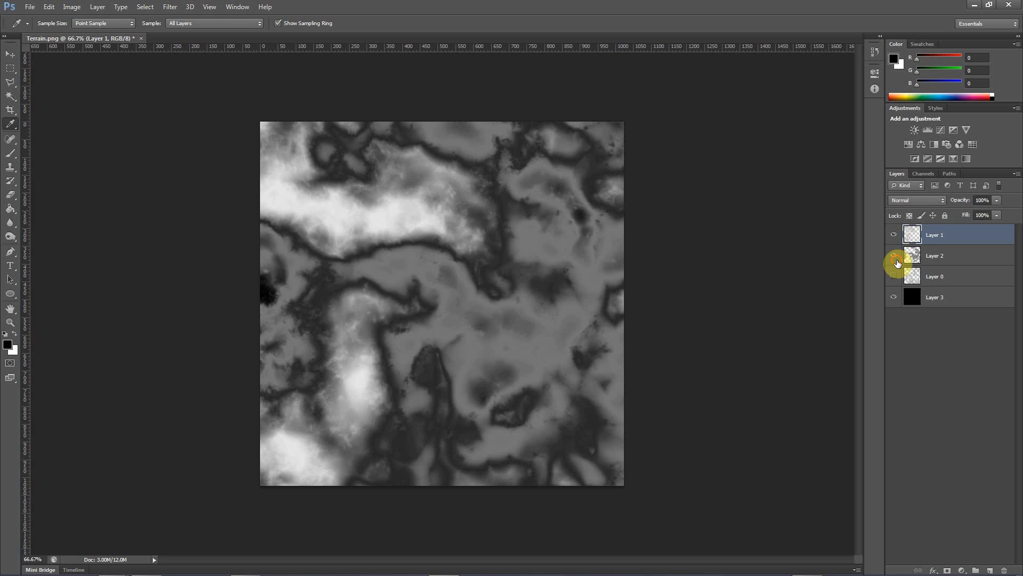
Toggle Layer 1's visibility to compare its high areas with the low areas on Layer 2
click(894, 237)
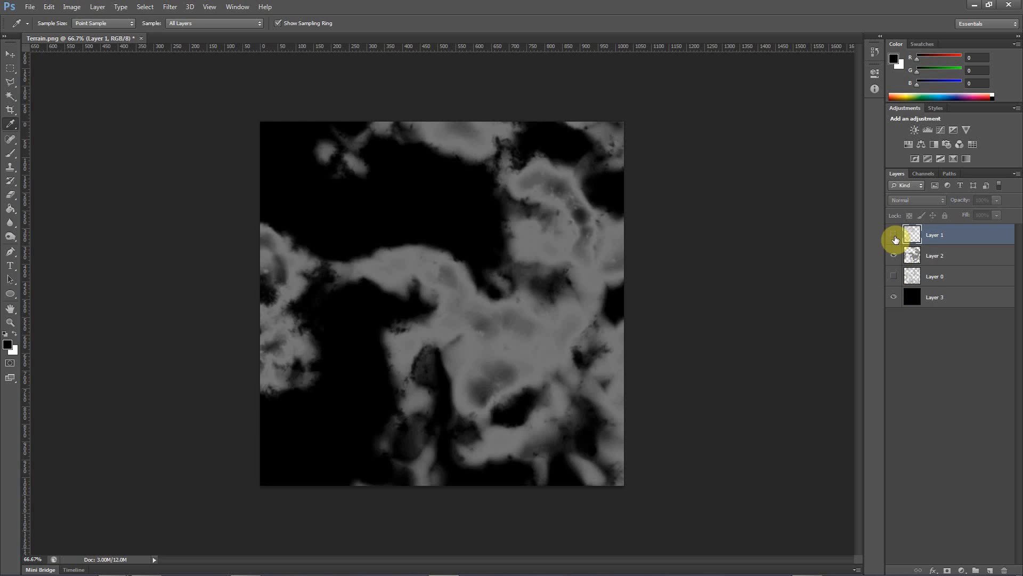
click(895, 237)
click(895, 237)
click(894, 237)
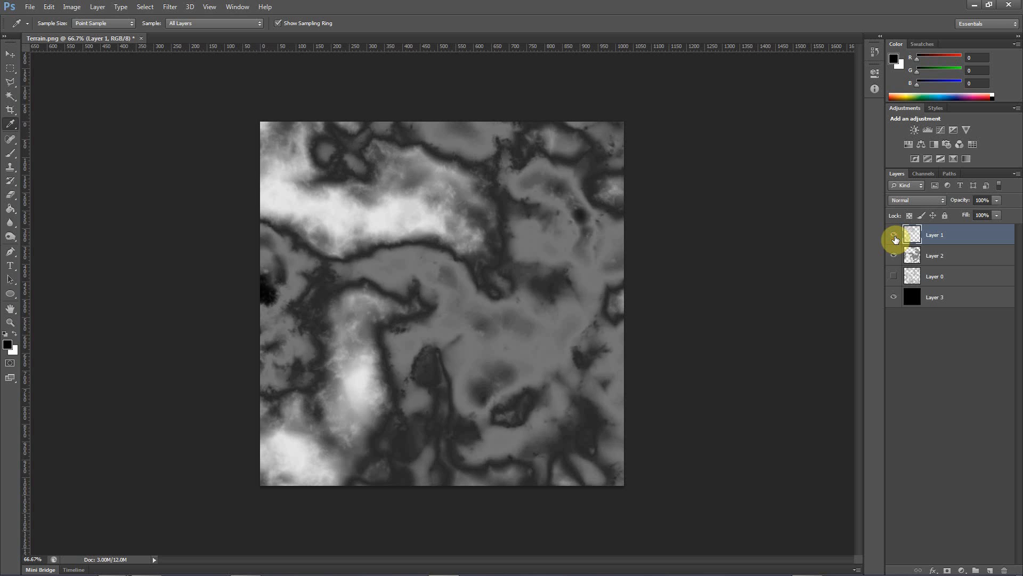
Hide Layer 2 and toggle Layer 0's visibility to compare its height range with Layer 1
click(894, 256)
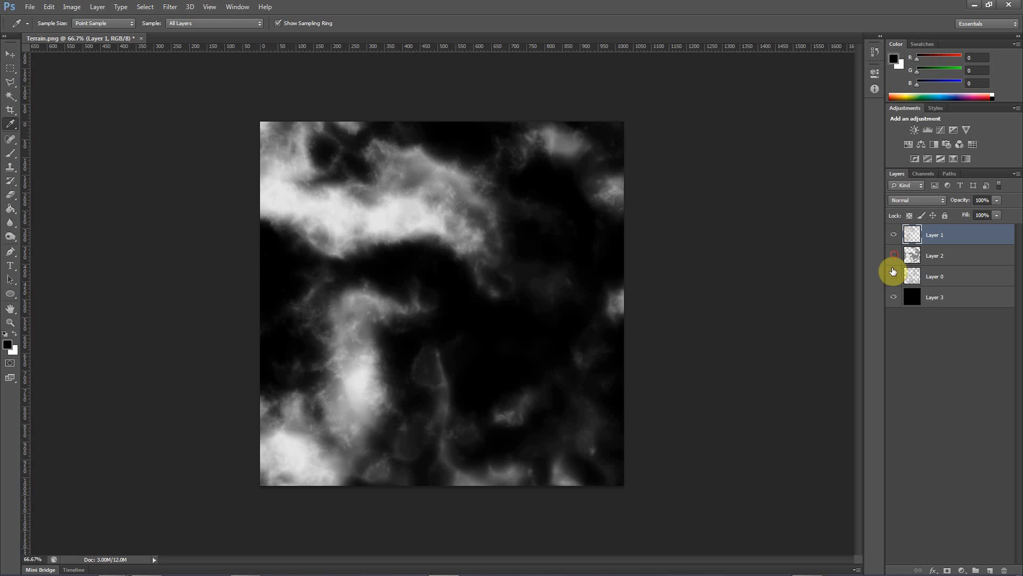
click(893, 277)
click(893, 279)
click(892, 280)
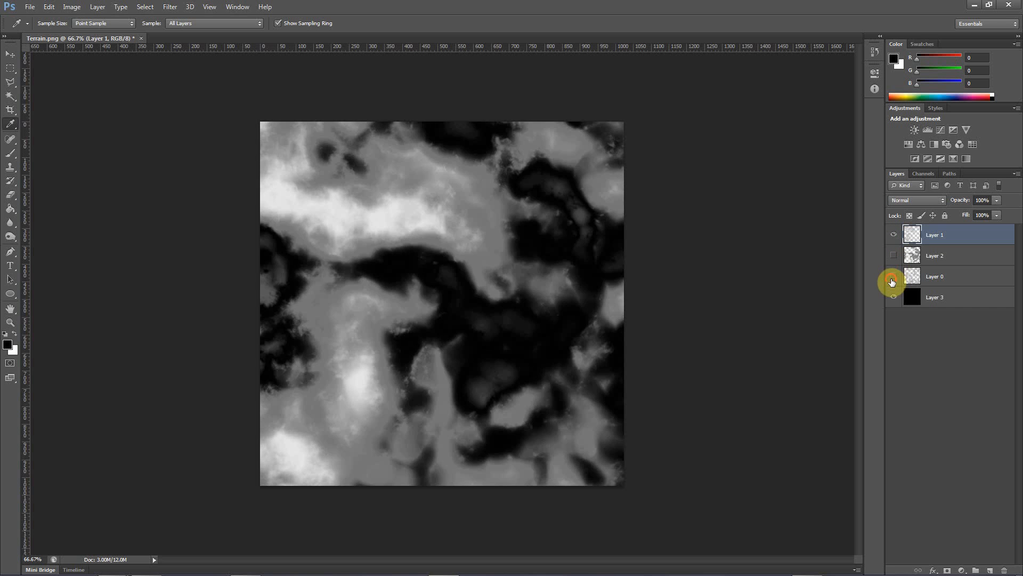
click(893, 280)
click(893, 279)
click(892, 280)
Move Layer 0 above Layer 2 in the layer stack and show Layers 1, 0 and 2 together
drag(936, 274, 937, 251)
click(894, 255)
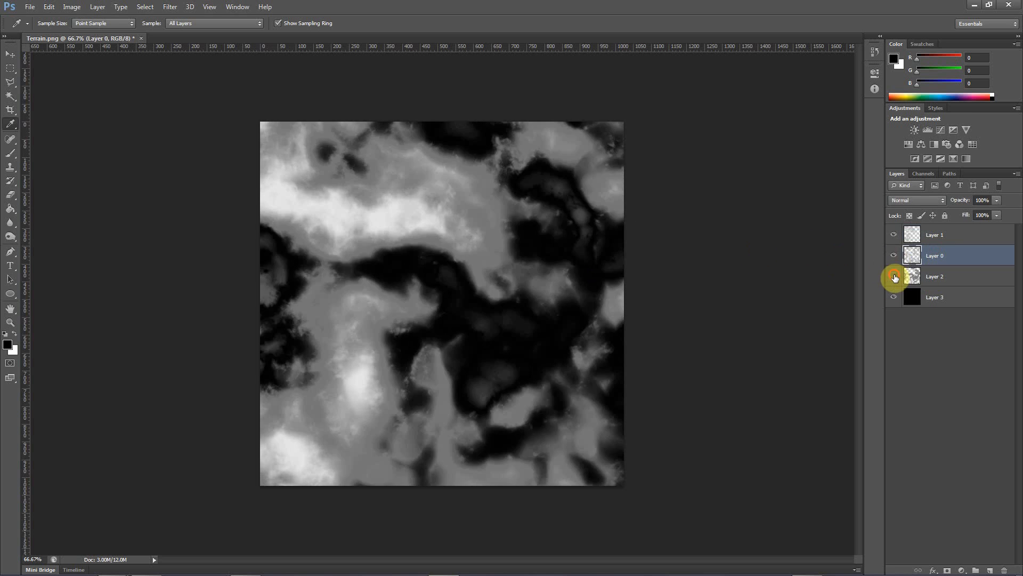
click(894, 276)
click(893, 276)
click(894, 256)
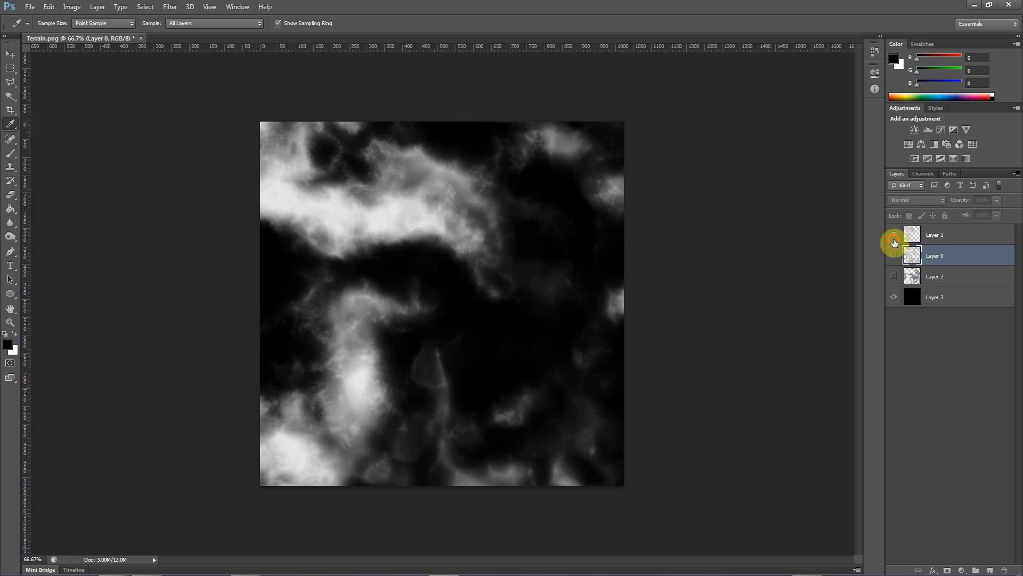
click(894, 236)
click(894, 236)
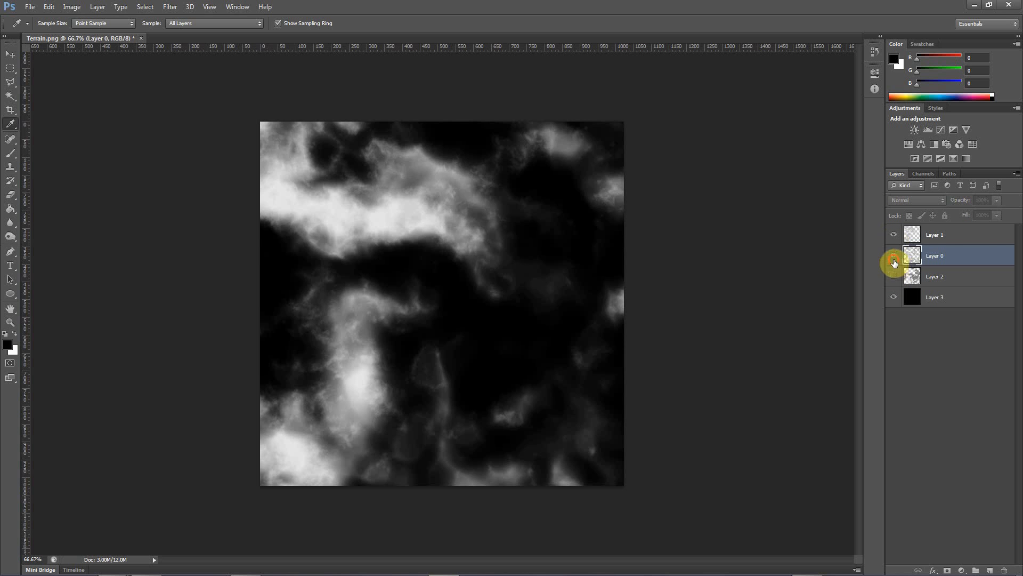
click(894, 255)
click(894, 276)
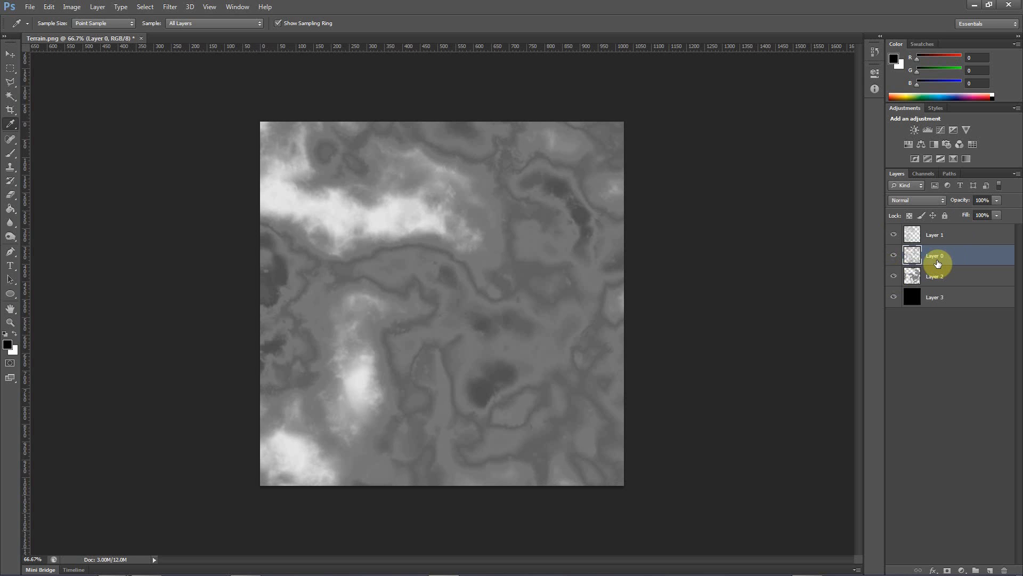
Toggle Layers 1, 0 and 2 in different combinations, finishing with Layer 1 alone over the black background
click(929, 235)
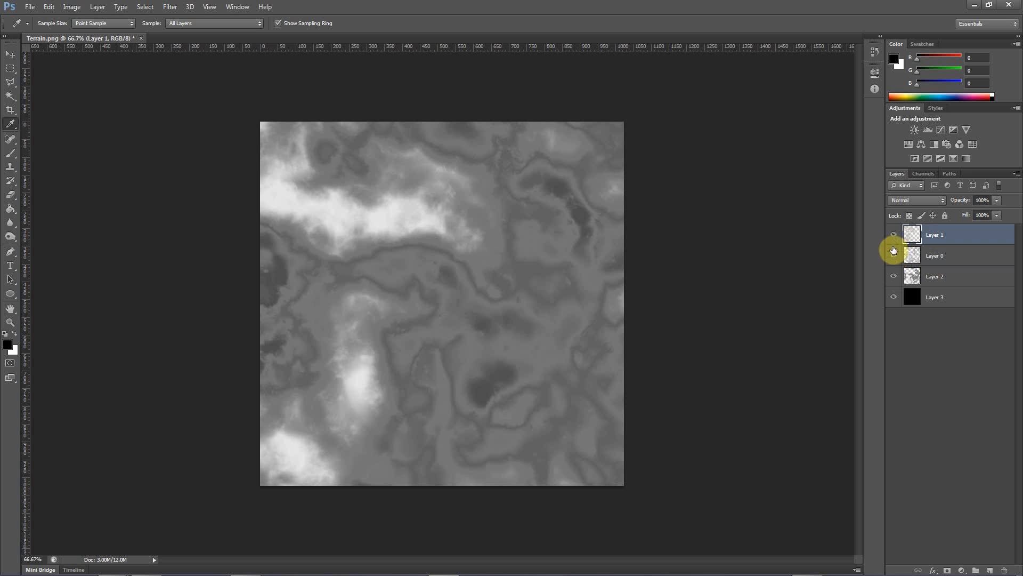
click(892, 238)
click(892, 255)
click(892, 237)
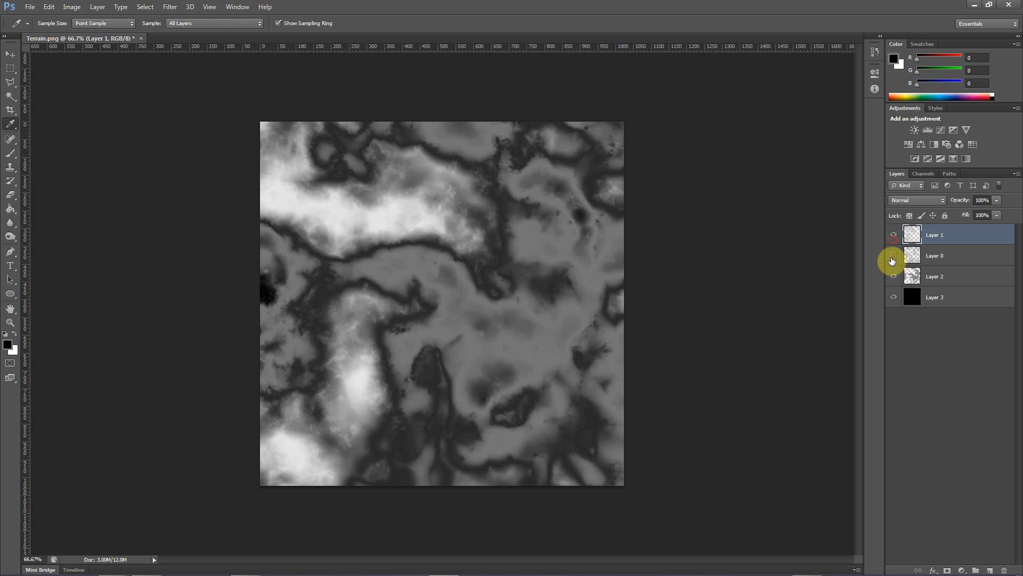
click(892, 256)
click(891, 256)
click(892, 235)
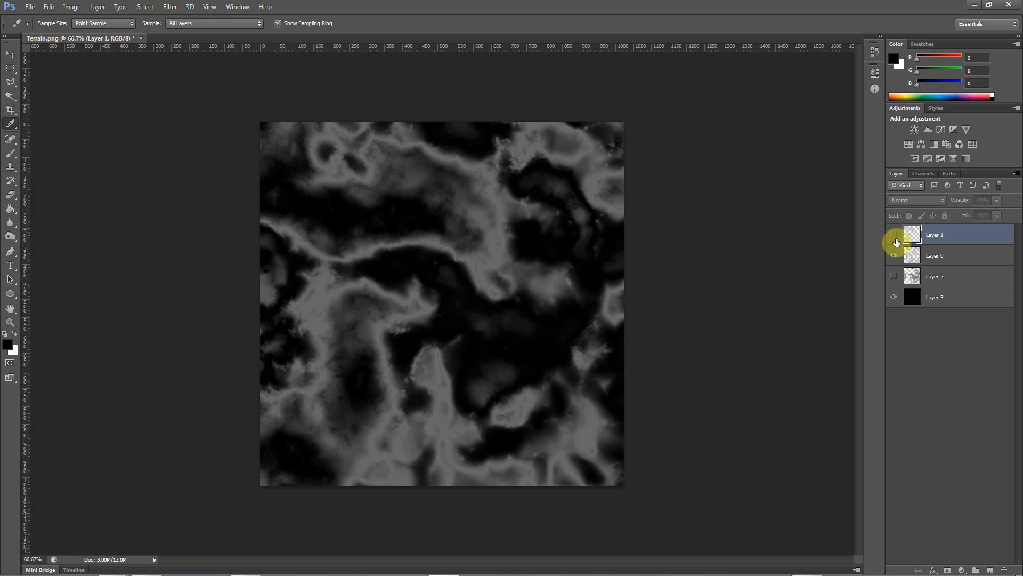
click(895, 276)
click(893, 235)
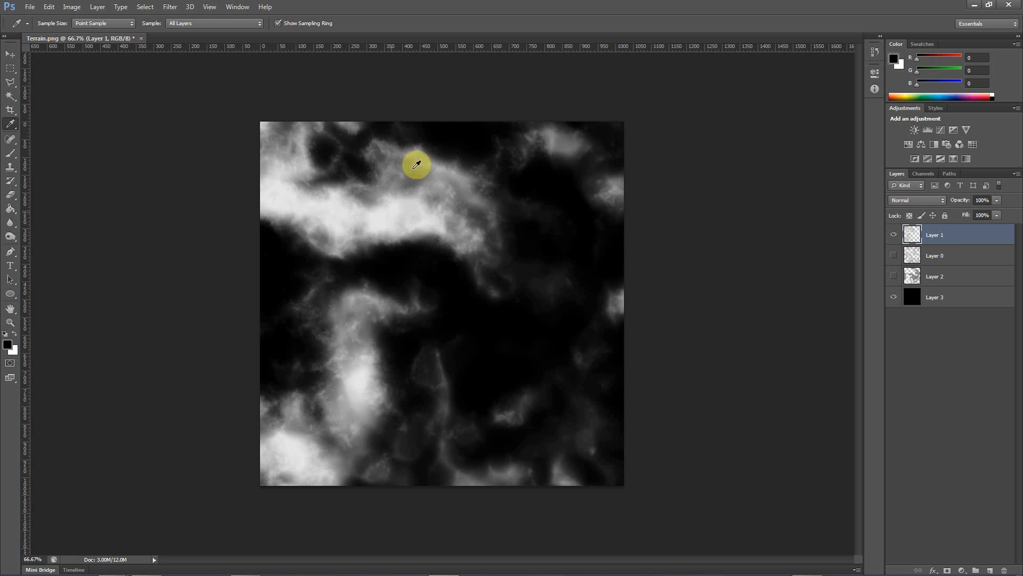
Examine Layer 0 and Layer 2 individually over the black background, and show all layers again
click(893, 235)
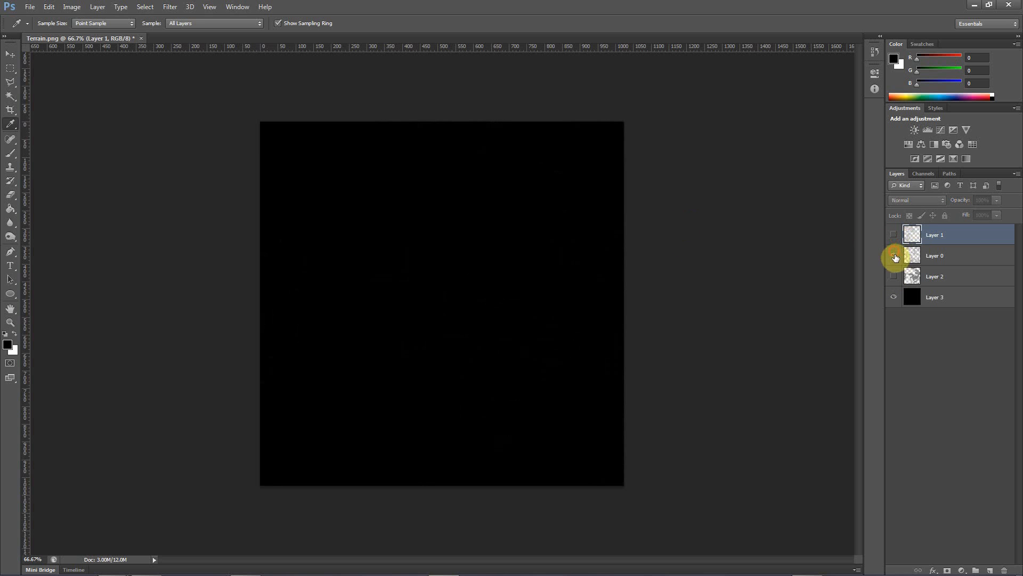
click(894, 256)
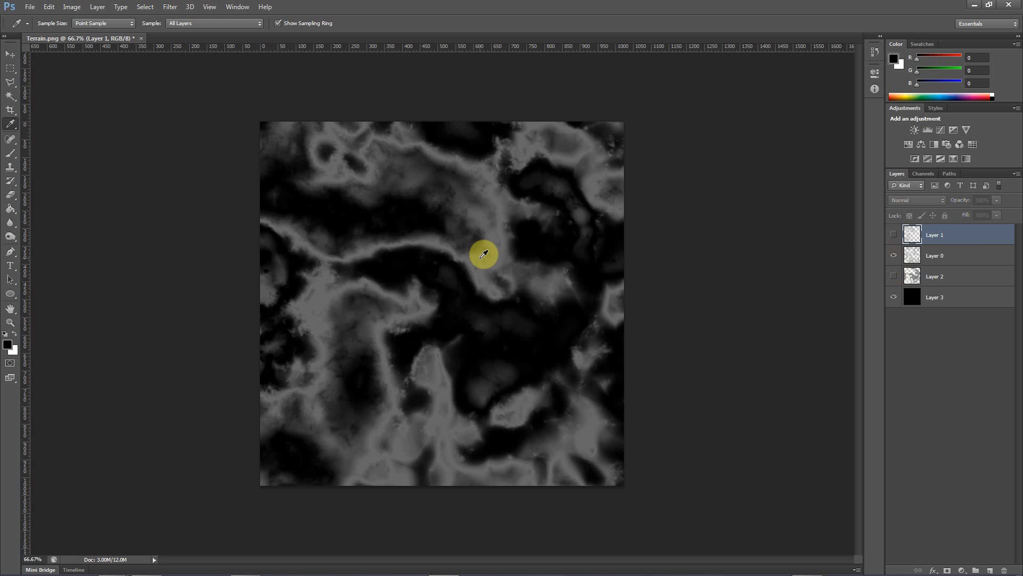
click(895, 256)
click(894, 256)
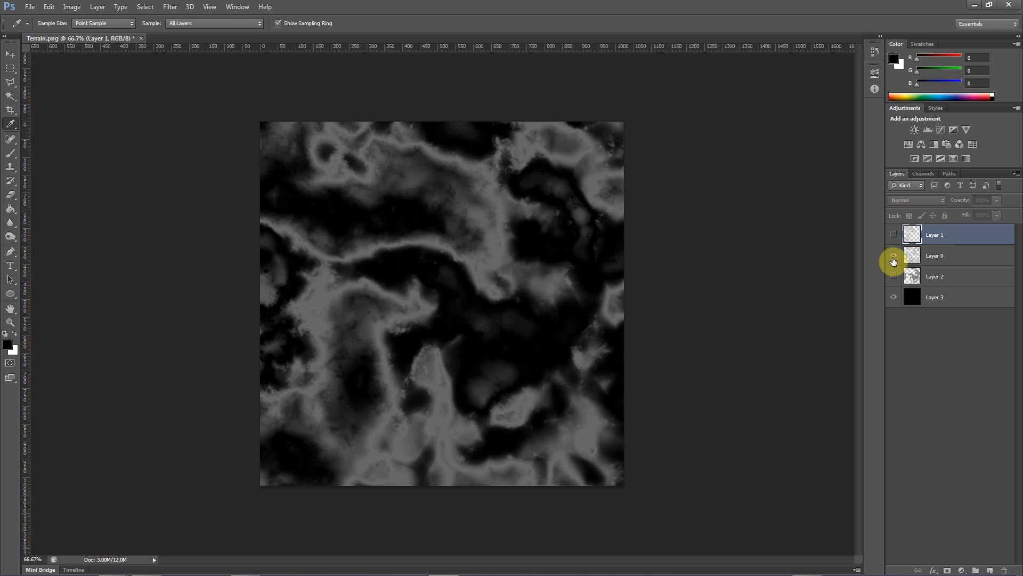
click(894, 256)
click(894, 256)
click(894, 256)
click(894, 276)
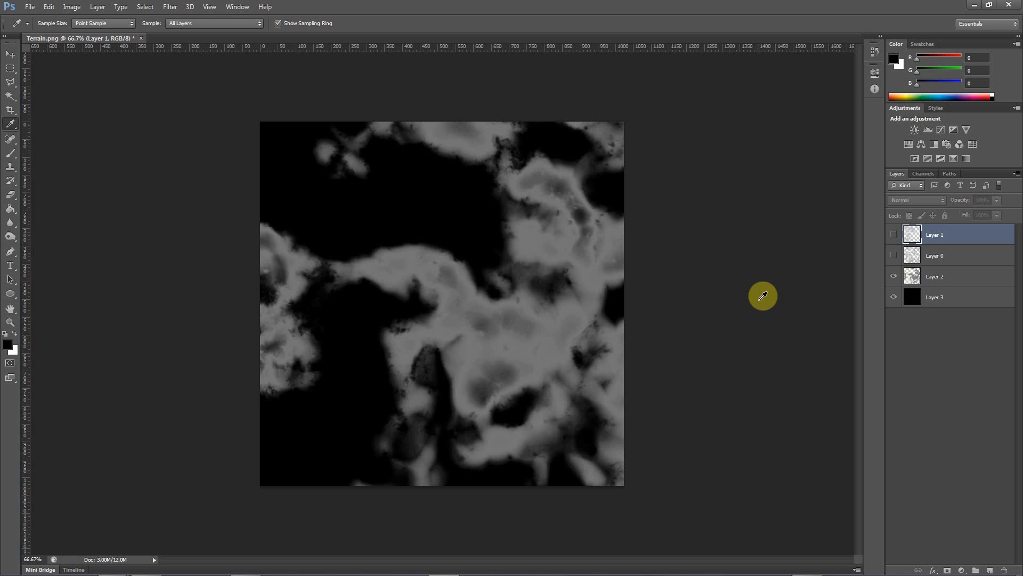
click(895, 256)
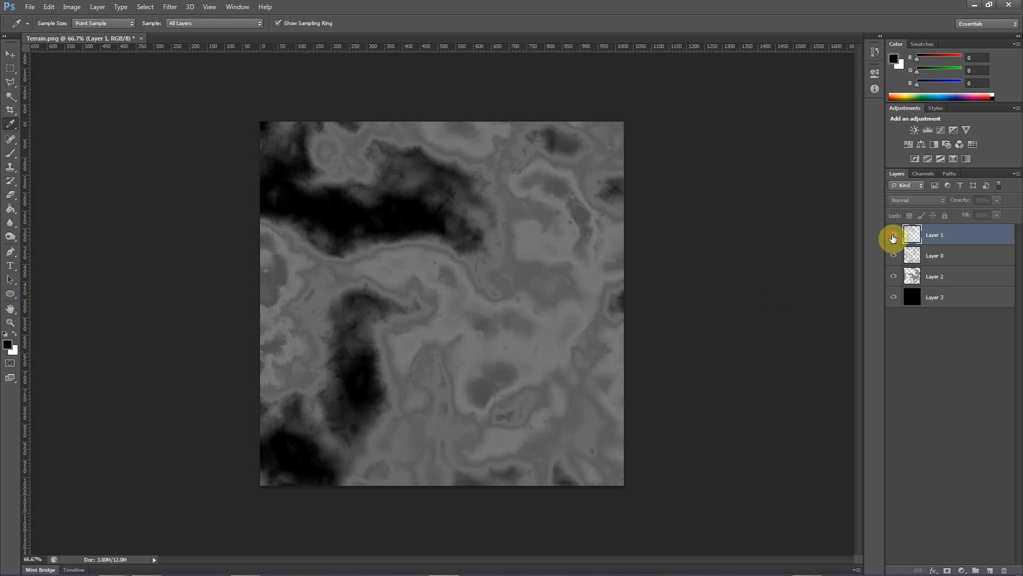
click(894, 234)
Delete the black background Layer 3 and deselect all layers
click(941, 297)
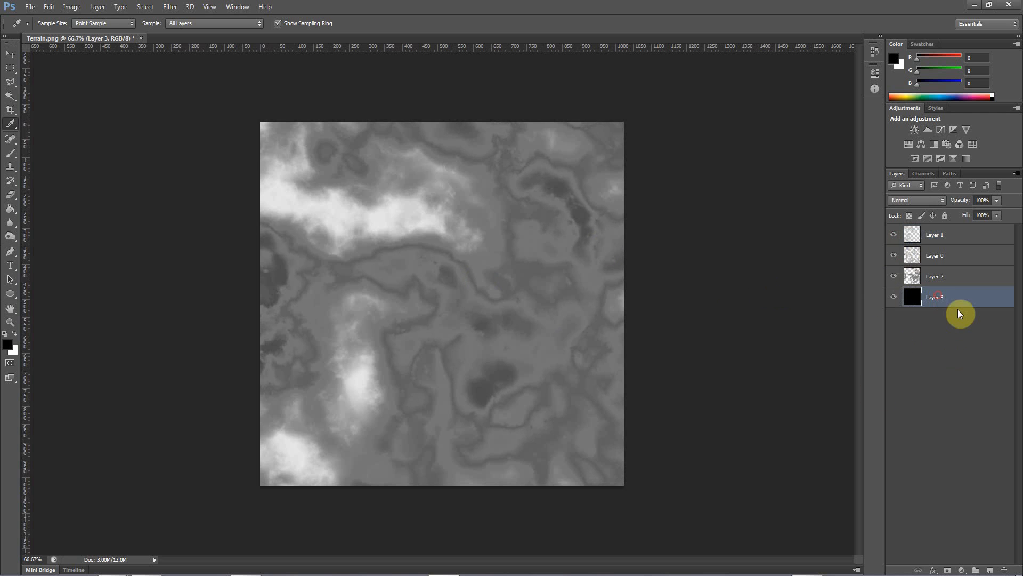
click(1004, 570)
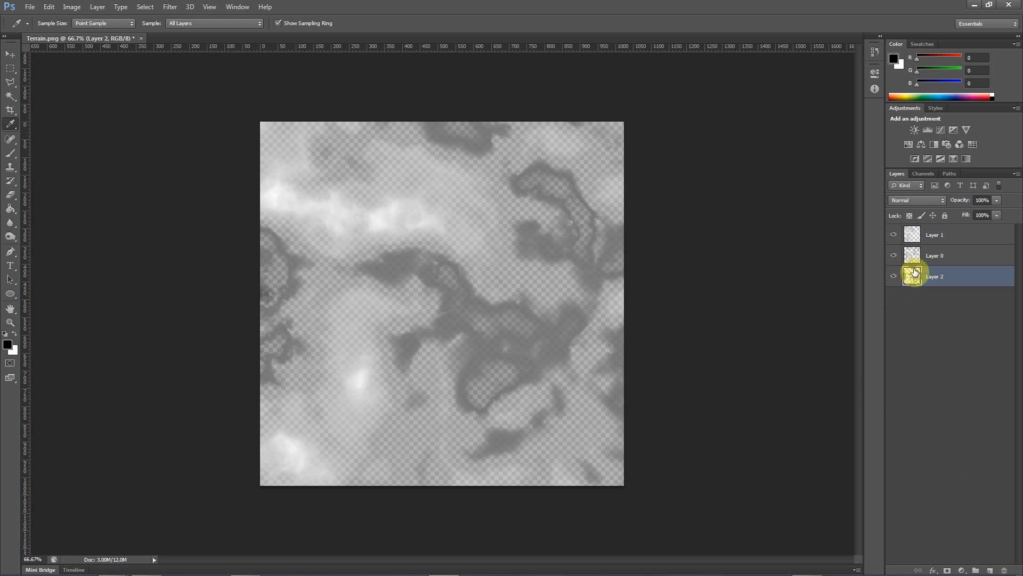
click(938, 322)
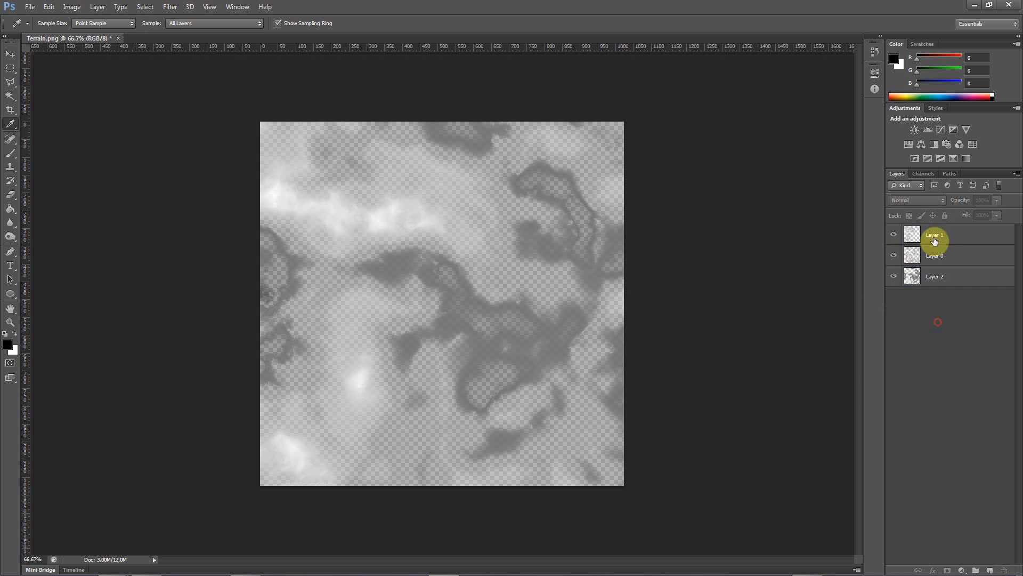
Add three new alpha channels, Alpha 1, Alpha 2 and Alpha 3, and return to the layer stack
click(924, 174)
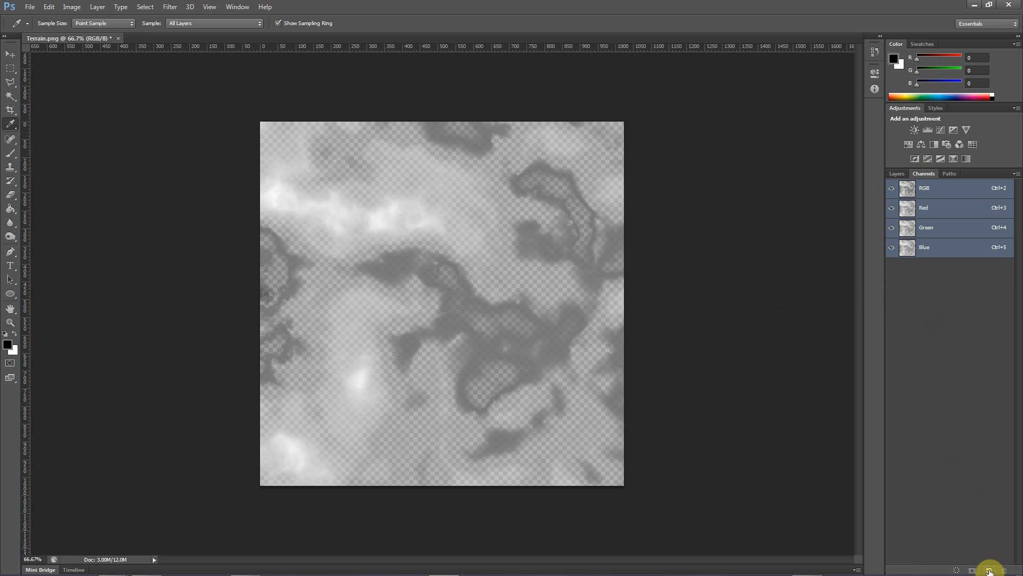
click(990, 571)
click(989, 570)
click(990, 570)
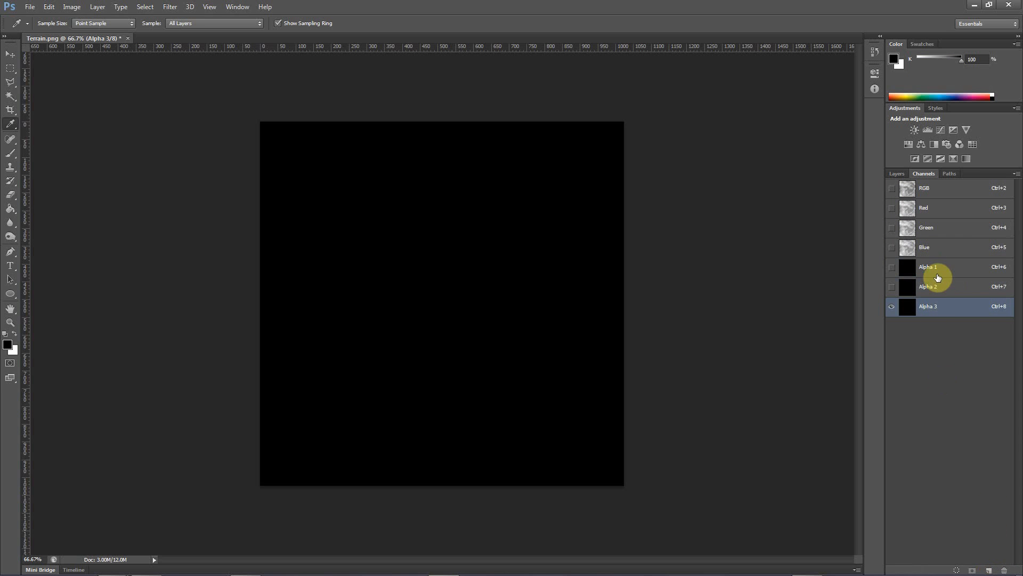
click(898, 174)
click(937, 277)
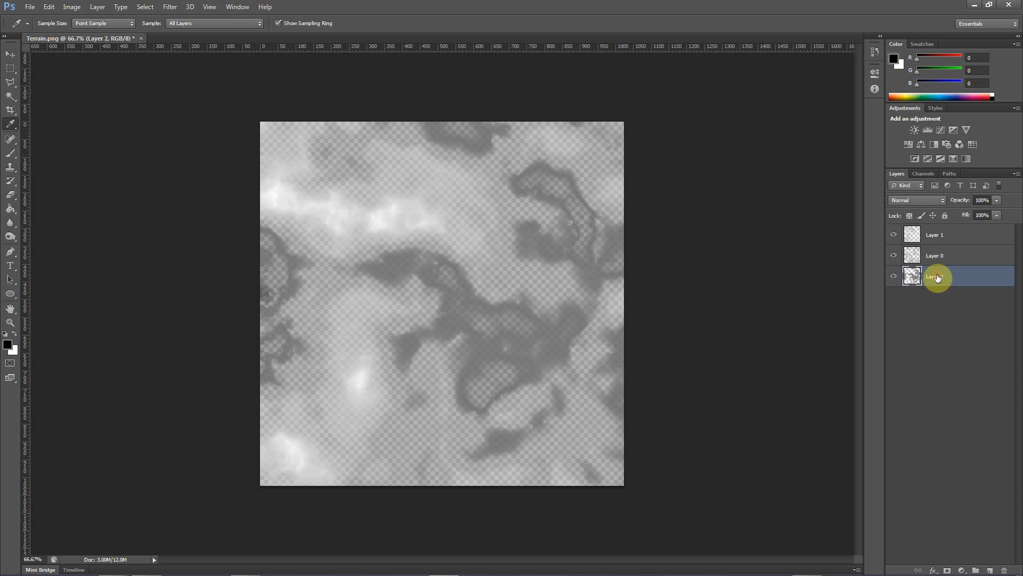
click(894, 255)
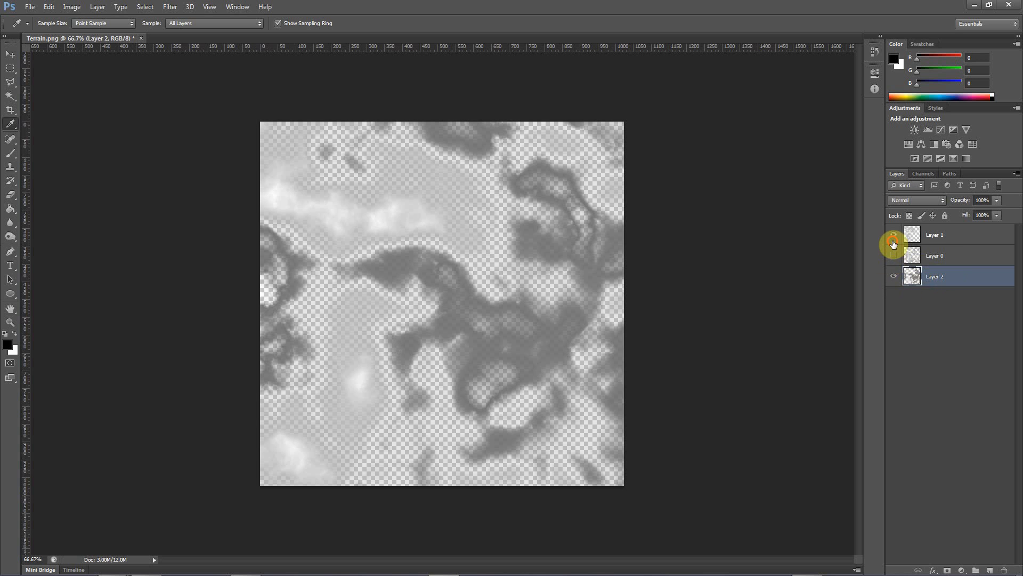
click(893, 241)
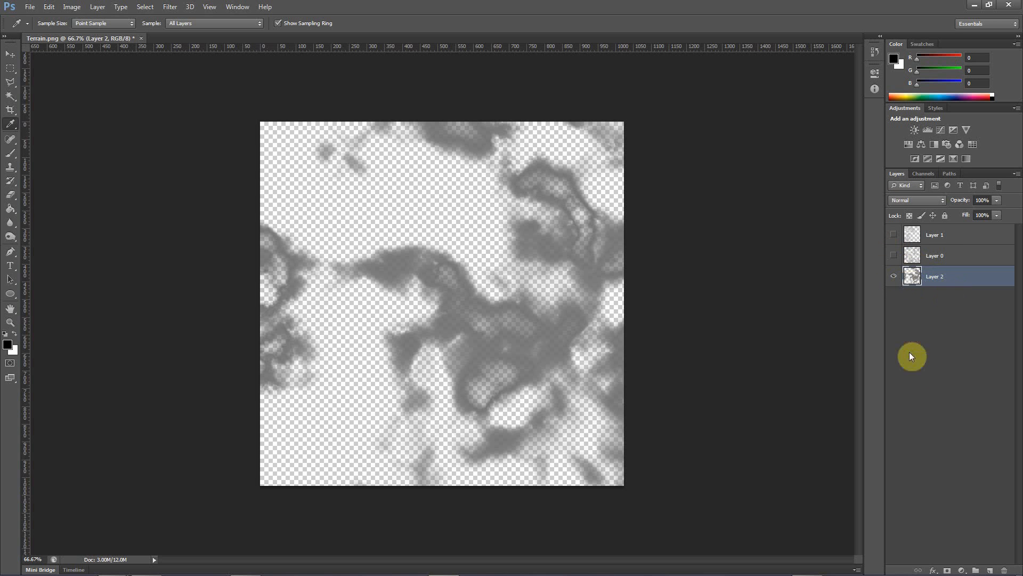
click(891, 288)
drag(895, 258, 893, 230)
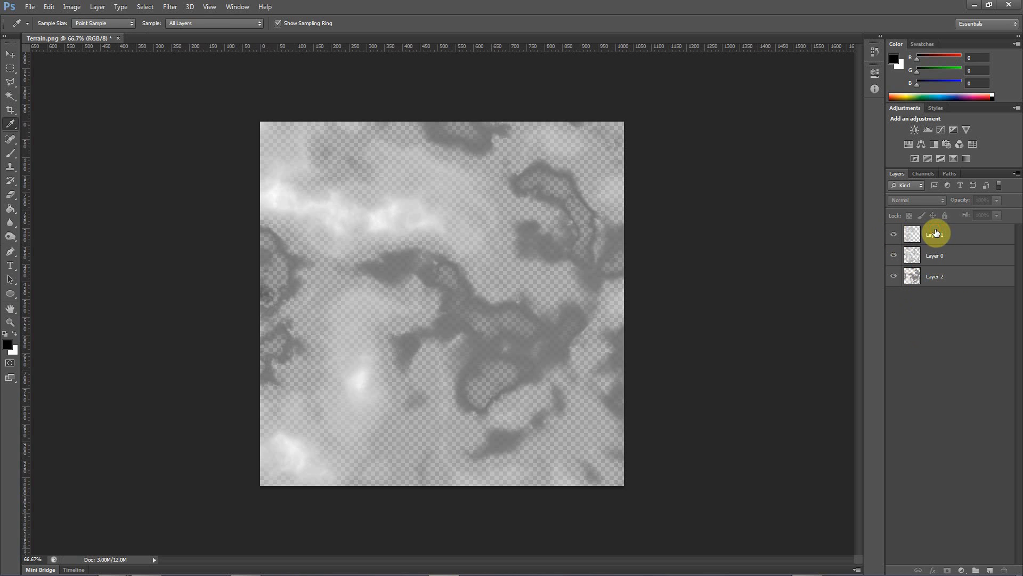
Show only Layer 1, copy its entire canvas and paste it into the Alpha 1 channel
click(936, 230)
click(894, 255)
click(894, 276)
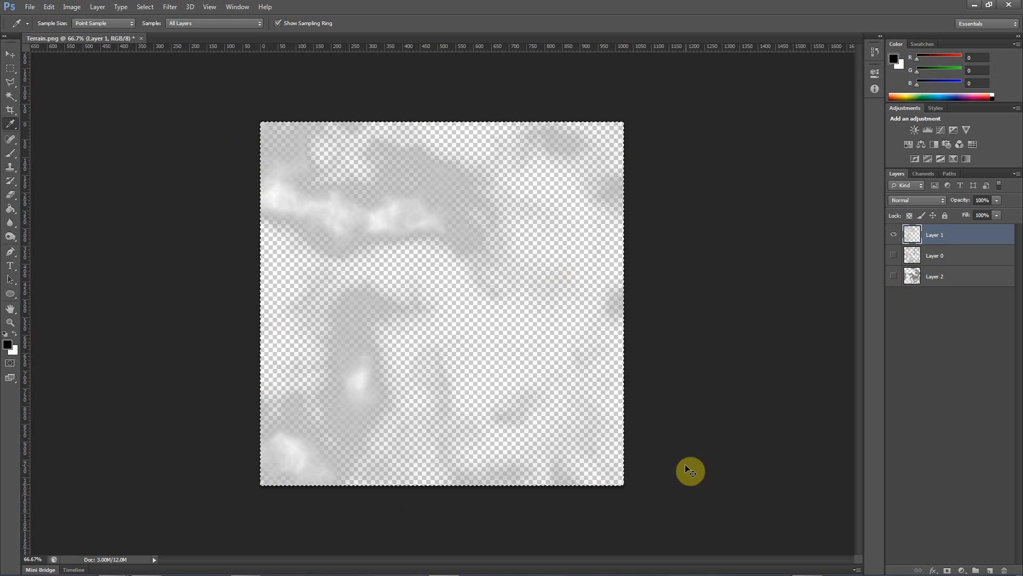
click(921, 174)
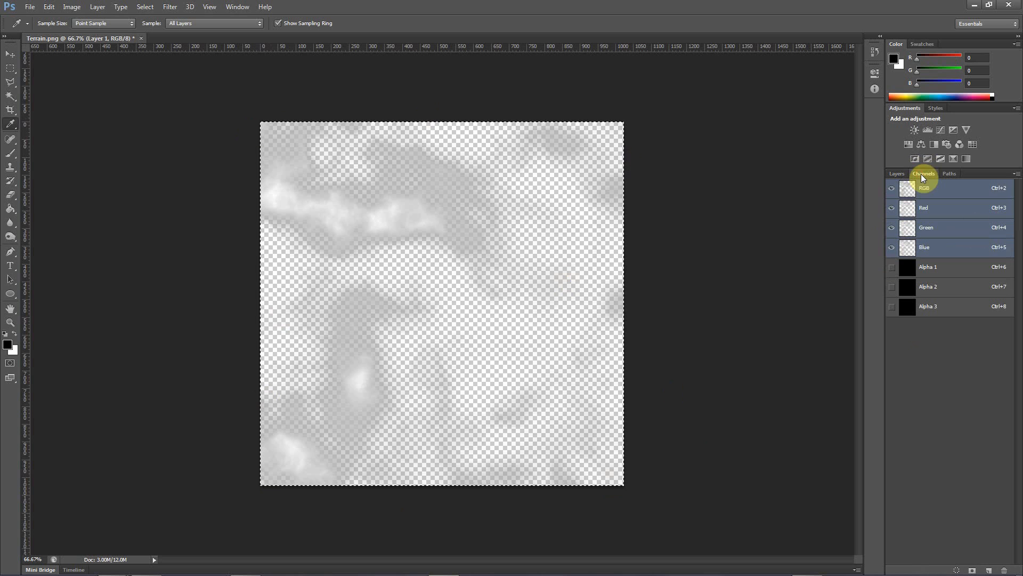
click(935, 267)
key(ctrl+v)
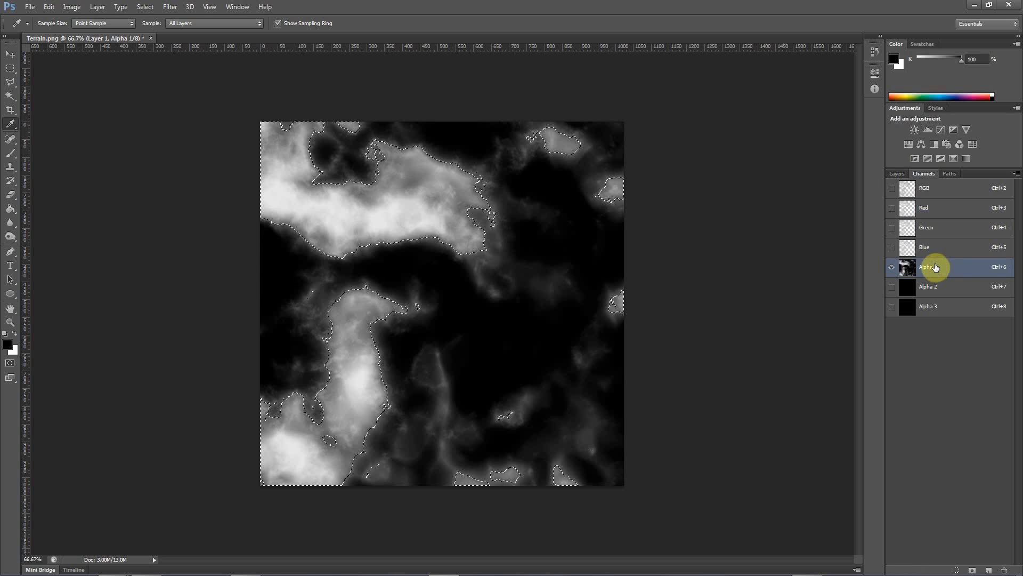
Show only Layer 0, copy its entire canvas and paste it into the Alpha 2 channel
click(897, 173)
click(894, 235)
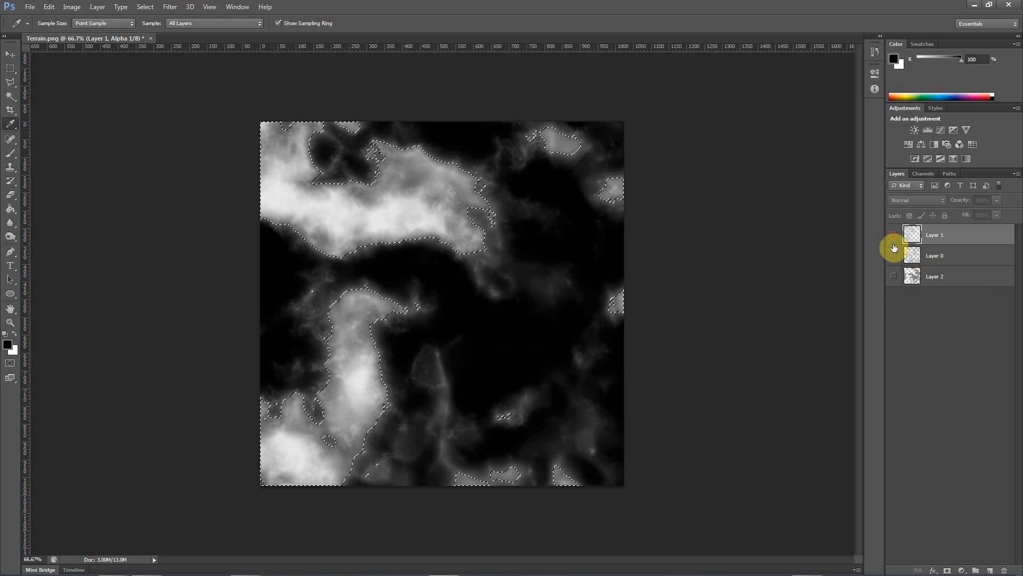
click(893, 255)
click(928, 258)
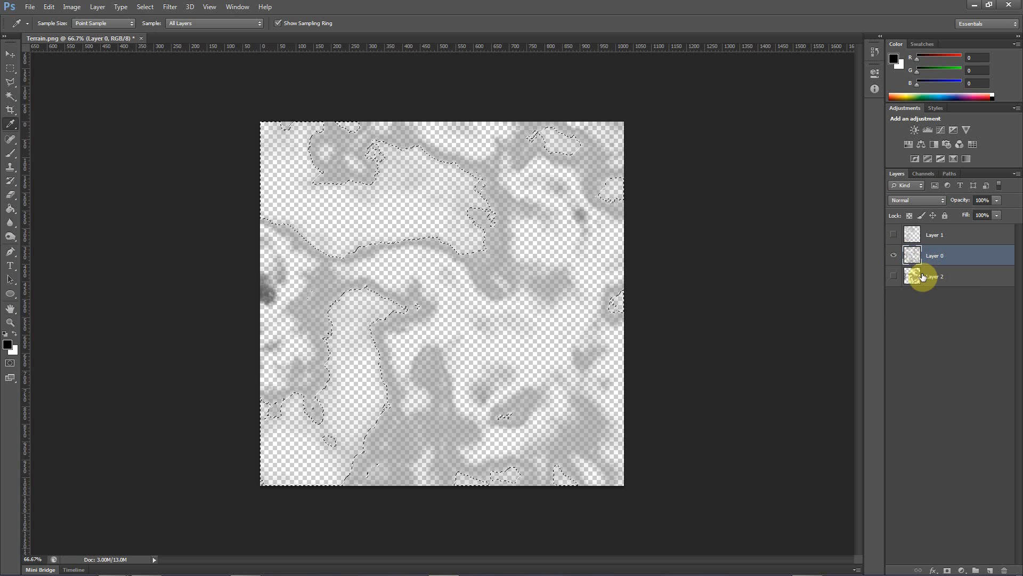
key(ctrl+a)
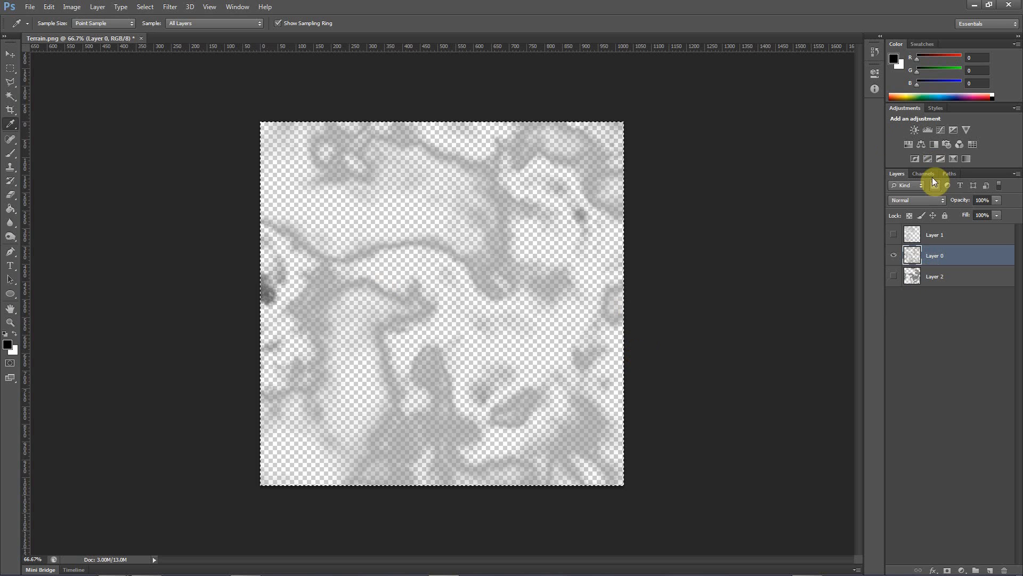
click(924, 174)
click(945, 287)
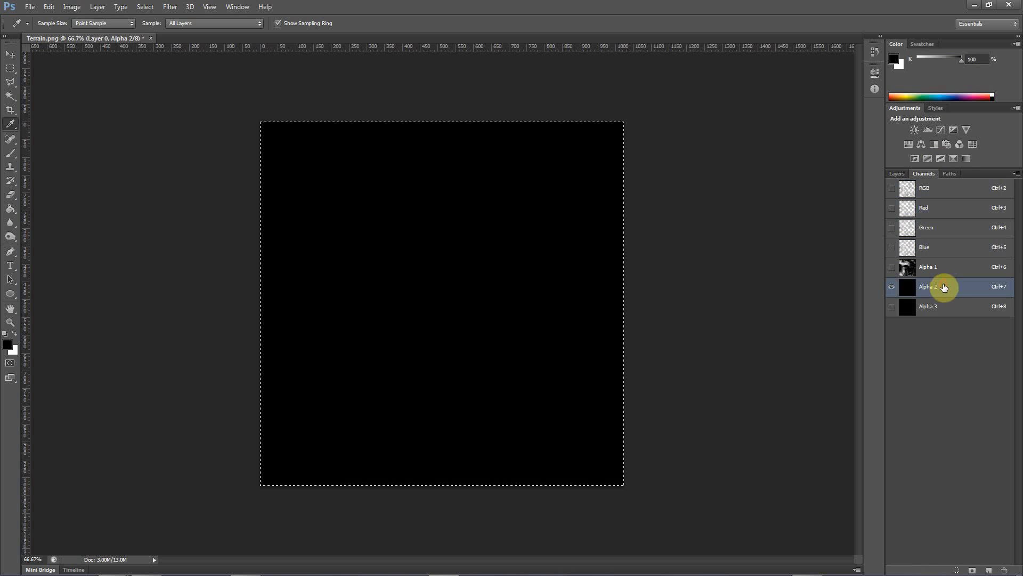
key(ctrl+v)
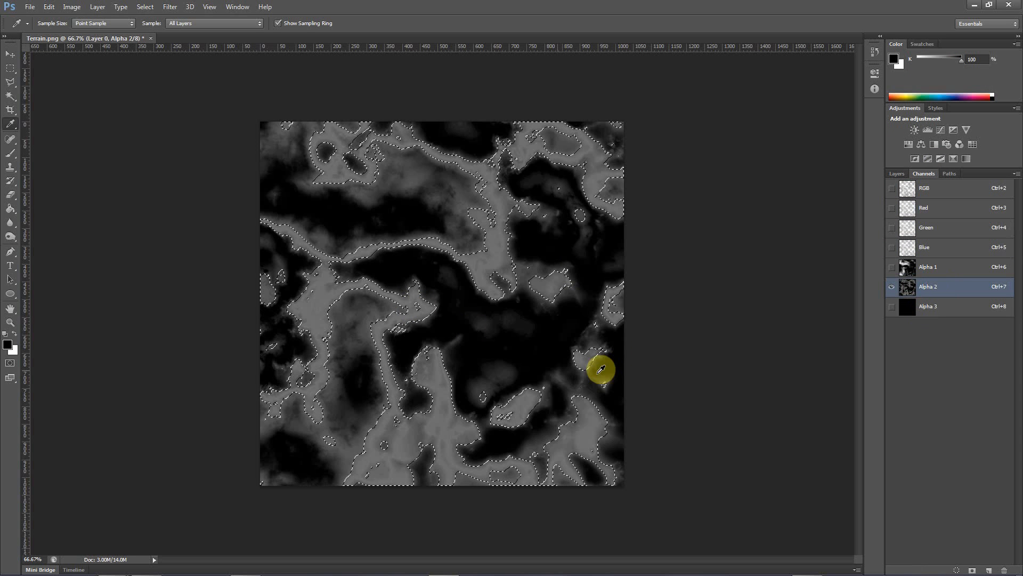
Show only Layer 2, copy its entire canvas and paste it into the Alpha 3 channel
click(895, 174)
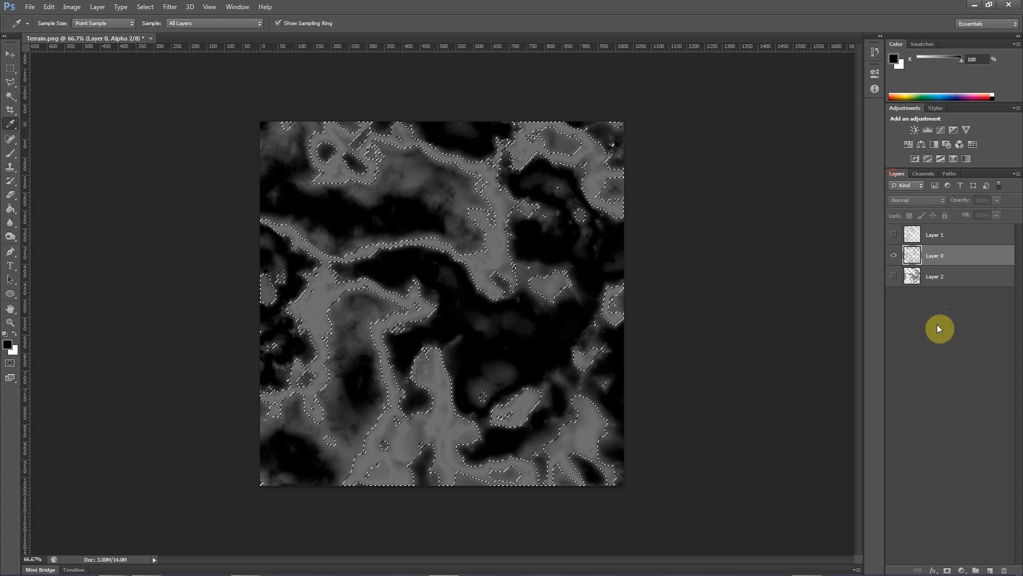
click(937, 279)
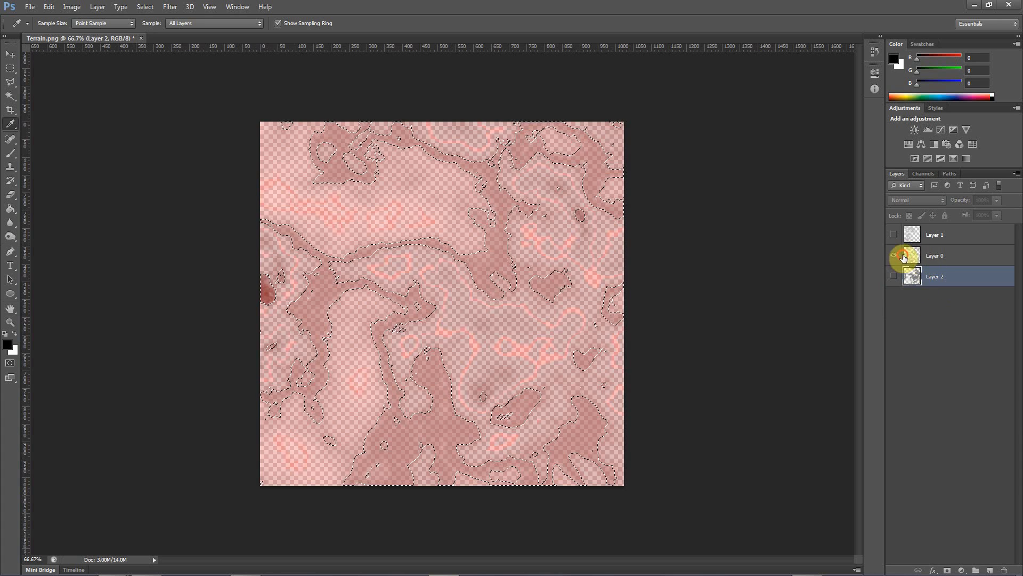
click(906, 255)
click(894, 255)
click(894, 276)
click(930, 281)
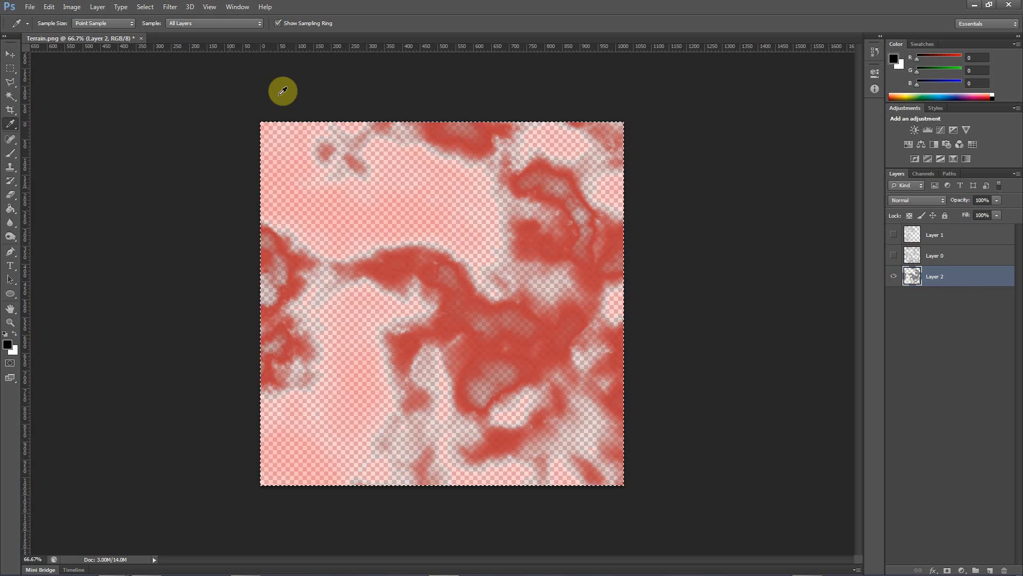
click(924, 174)
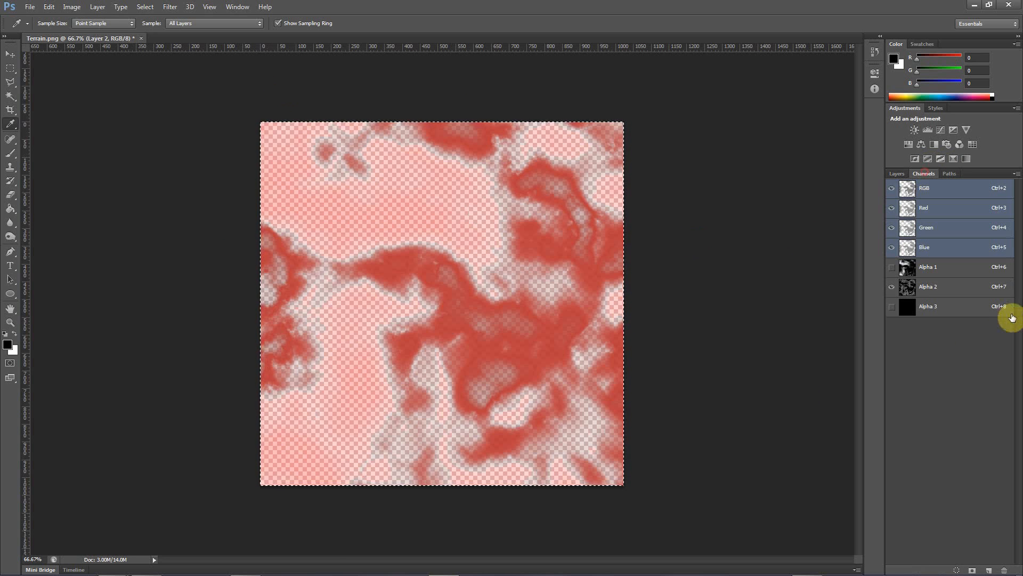
click(929, 308)
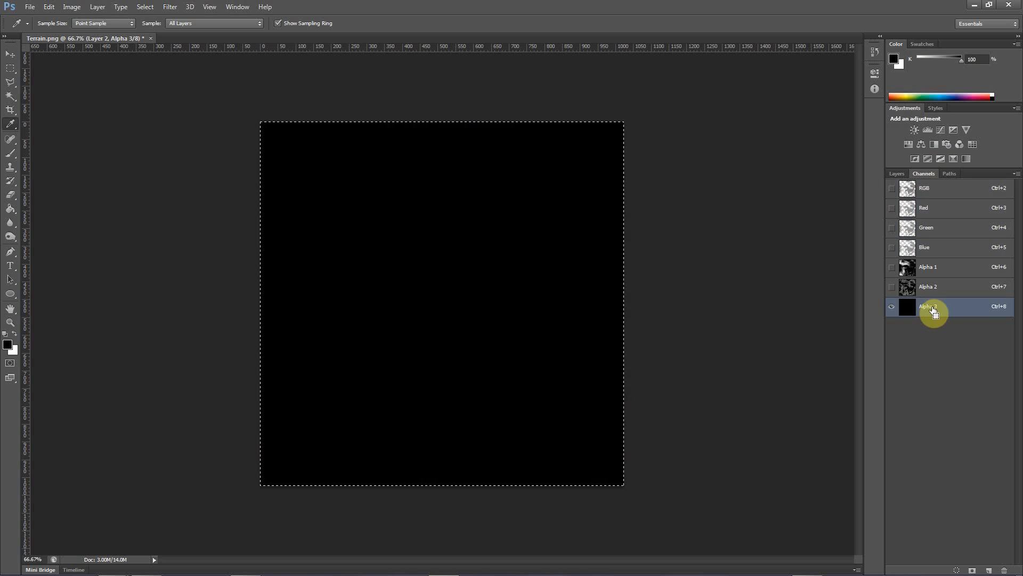
key(ctrl+v)
Check the three alpha channels and delete all original colour channels, keeping only Alpha 1, Alpha 2 and Alpha 3
click(933, 286)
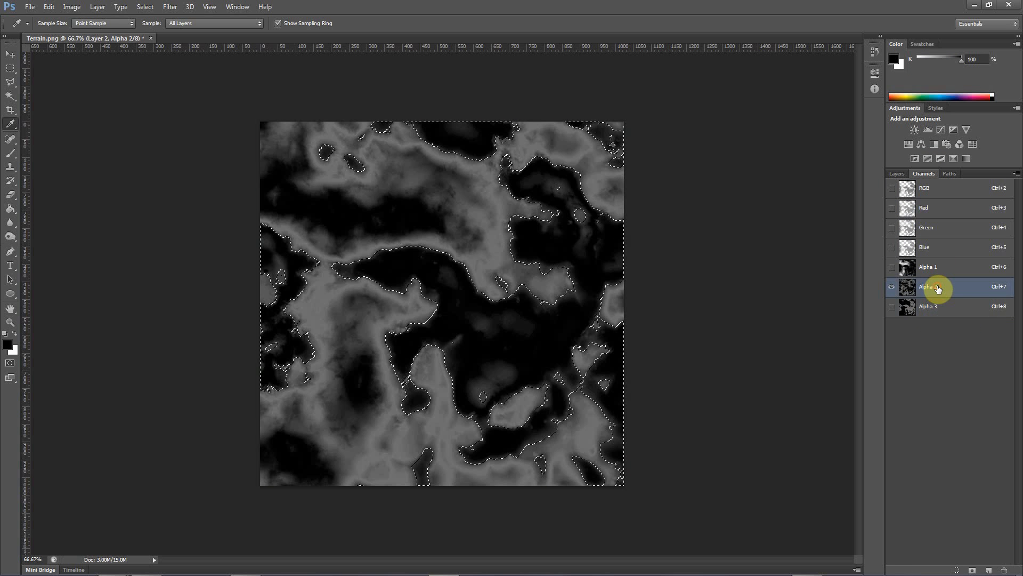
click(930, 271)
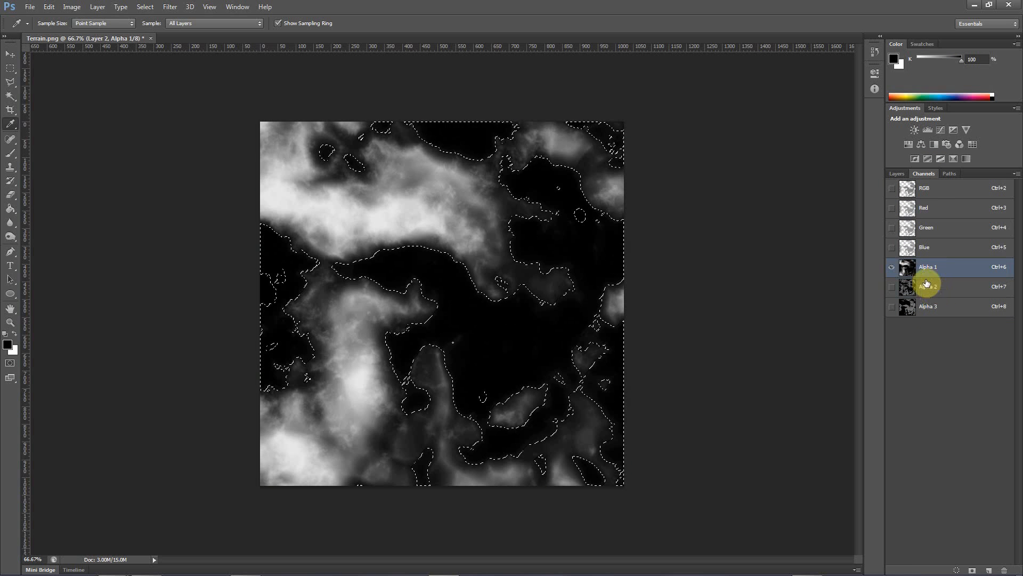
click(928, 288)
click(928, 309)
click(935, 249)
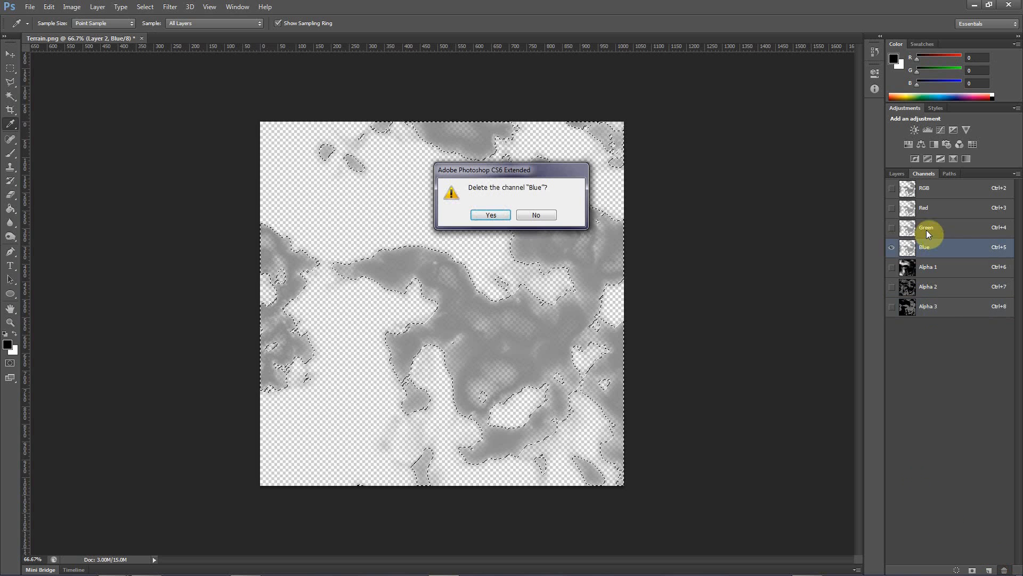
click(492, 215)
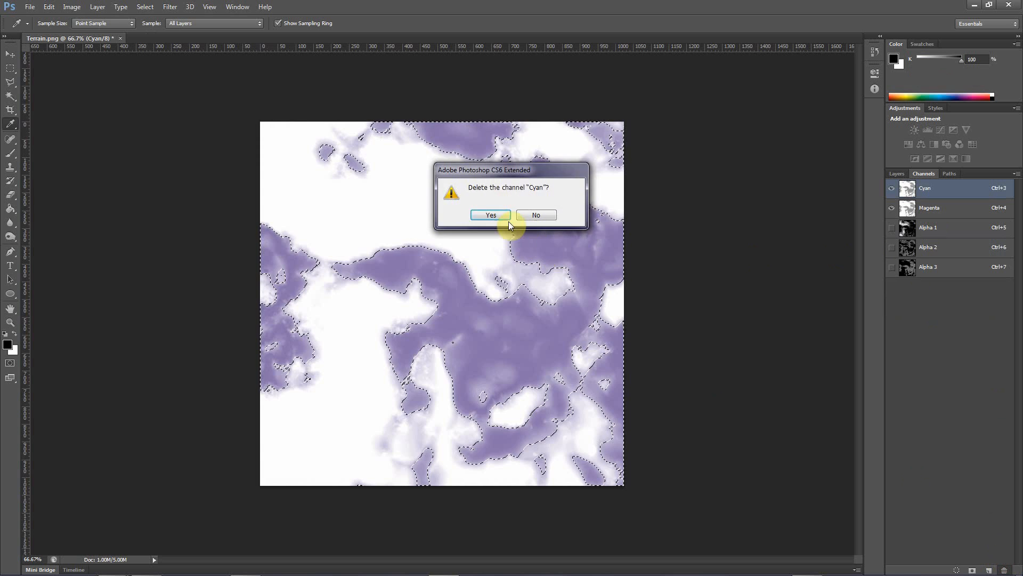
click(493, 216)
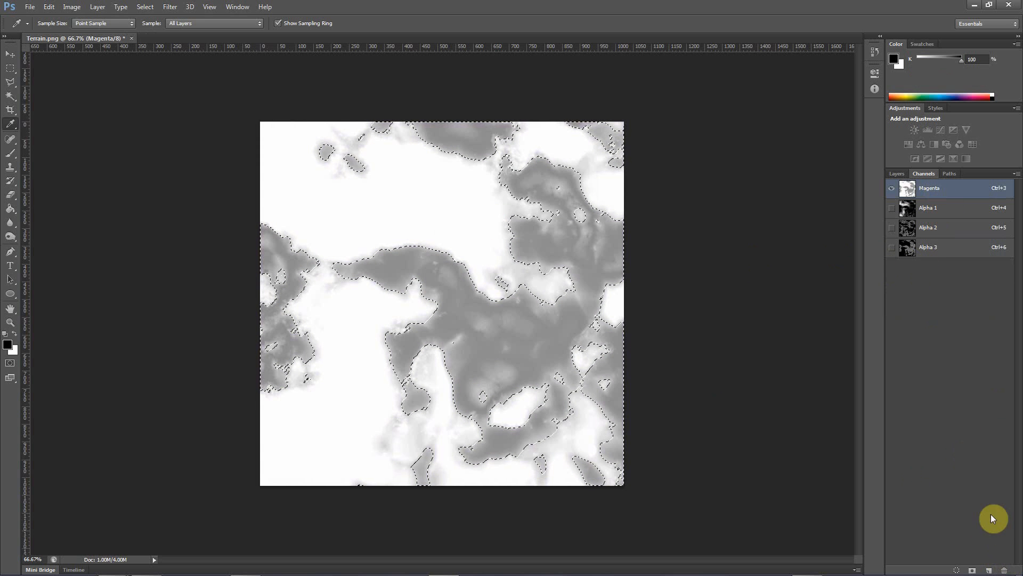
click(1006, 571)
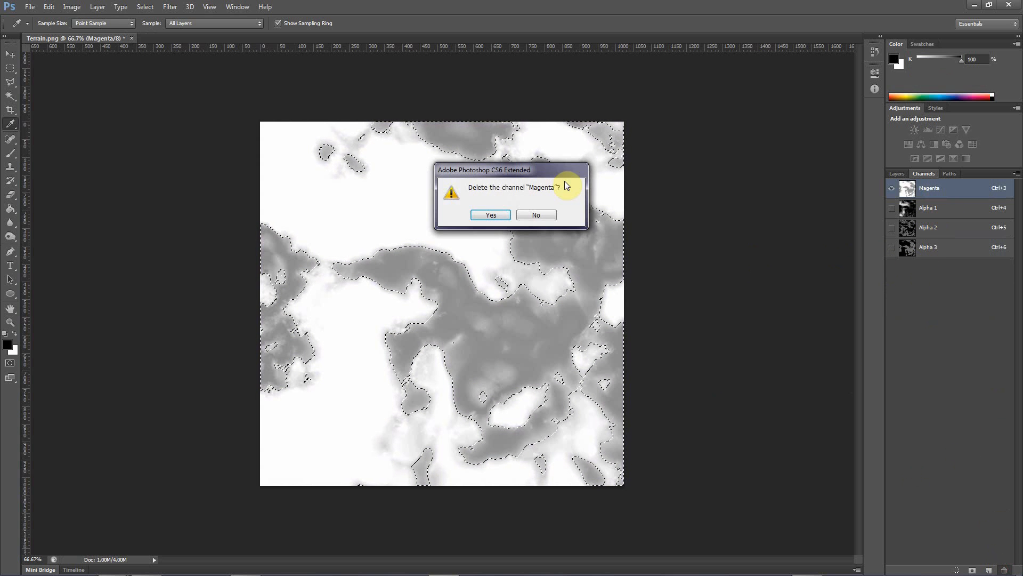
click(487, 215)
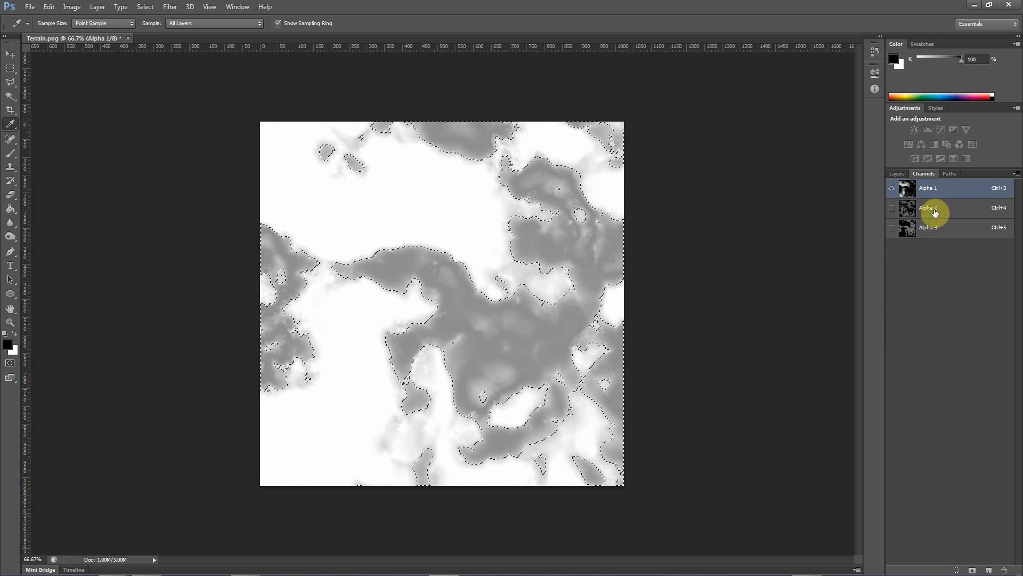
Make all three alpha channels visible and convert the image from Multichannel to RGB Color mode
click(892, 207)
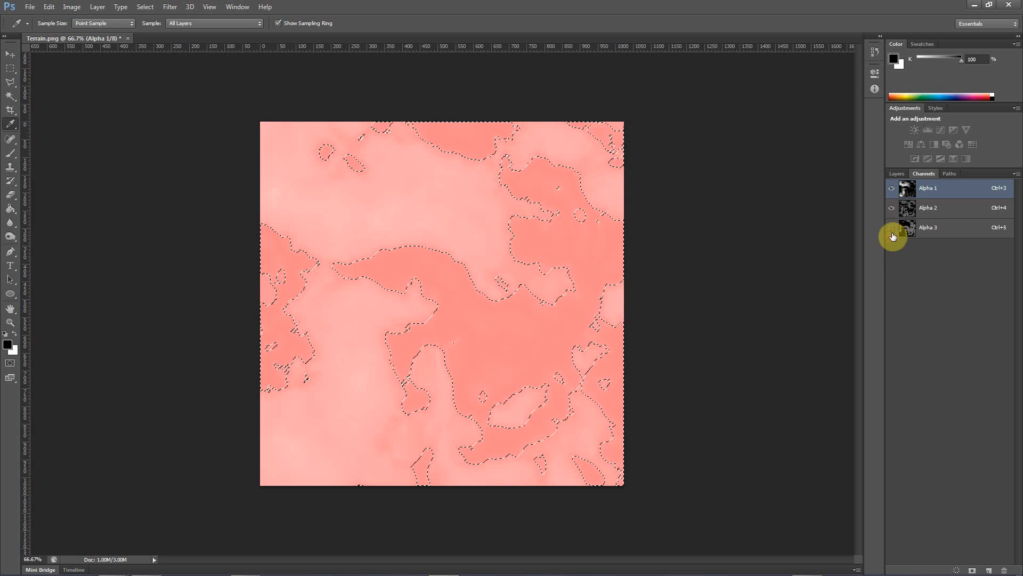
click(893, 234)
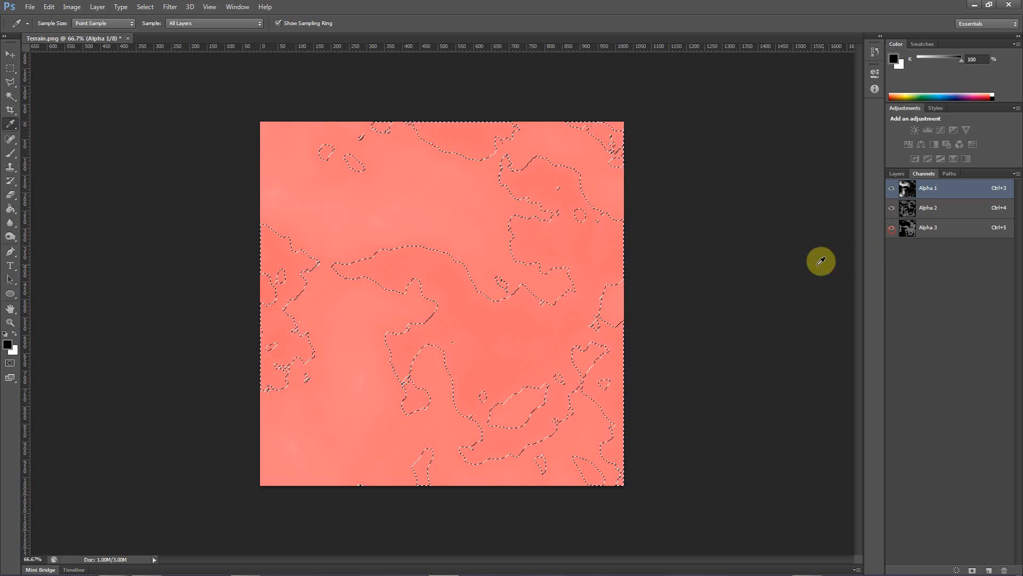
click(93, 8)
click(95, 9)
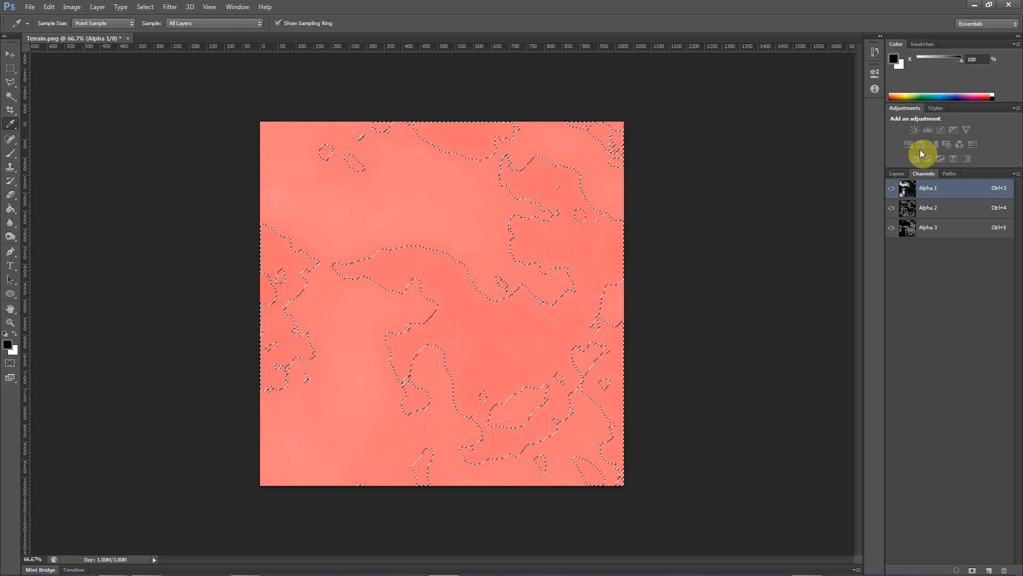
click(93, 8)
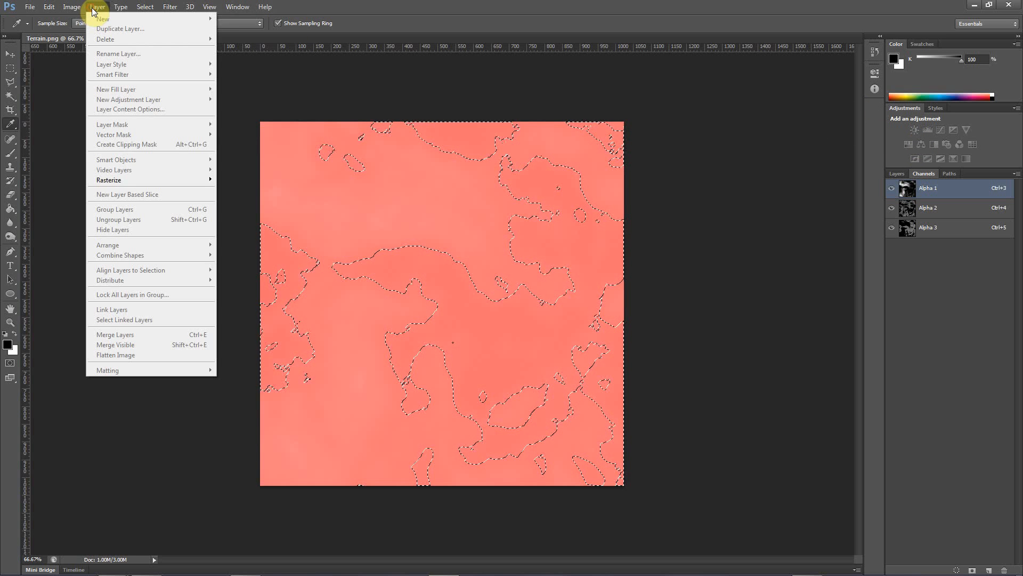
mouse_move(71, 7)
mouse_move(178, 19)
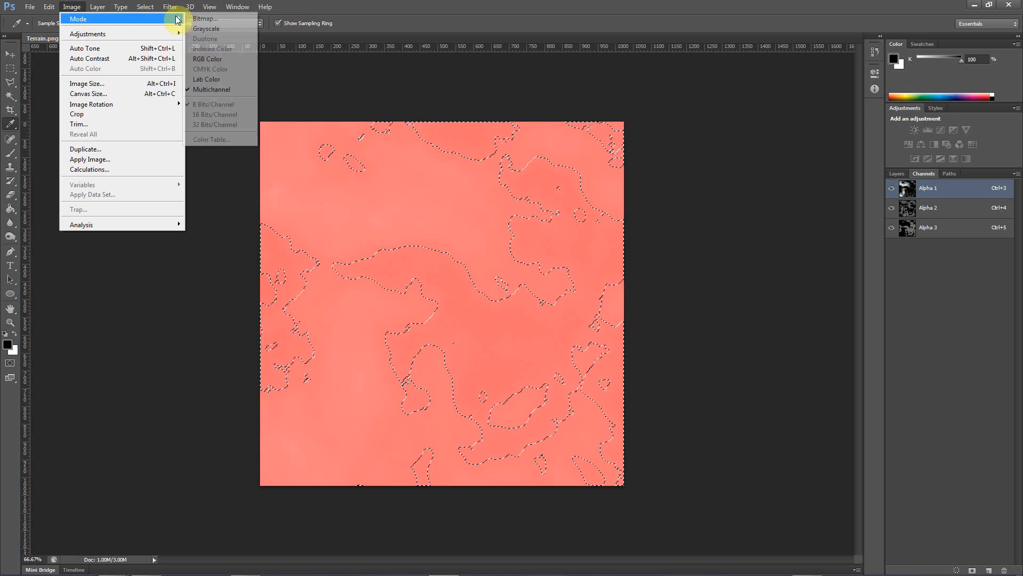
click(209, 58)
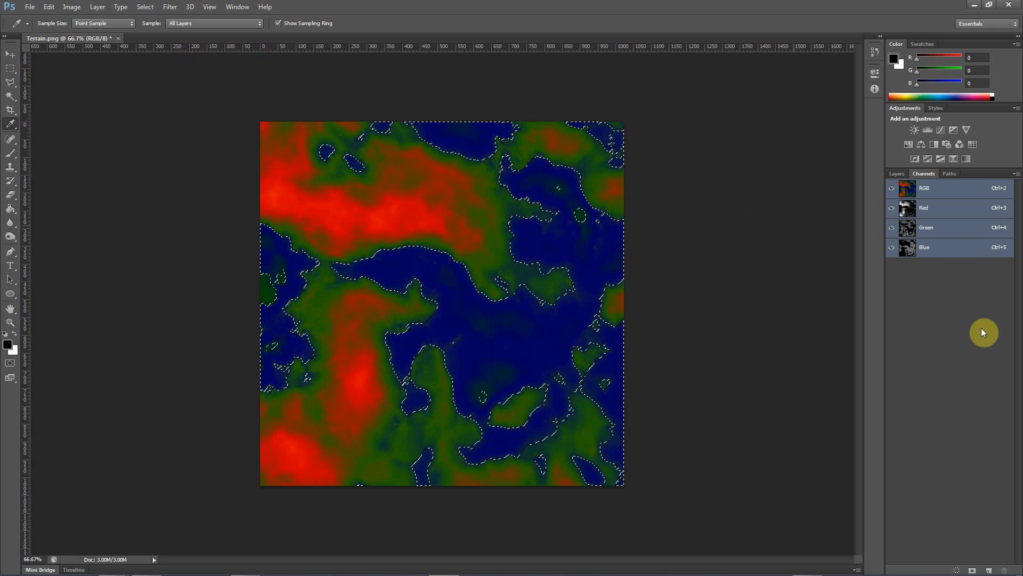
Review the Red, Green and Blue channels and the RGB composite, and clear the selection before returning to the layer stack
click(930, 214)
click(941, 233)
click(937, 255)
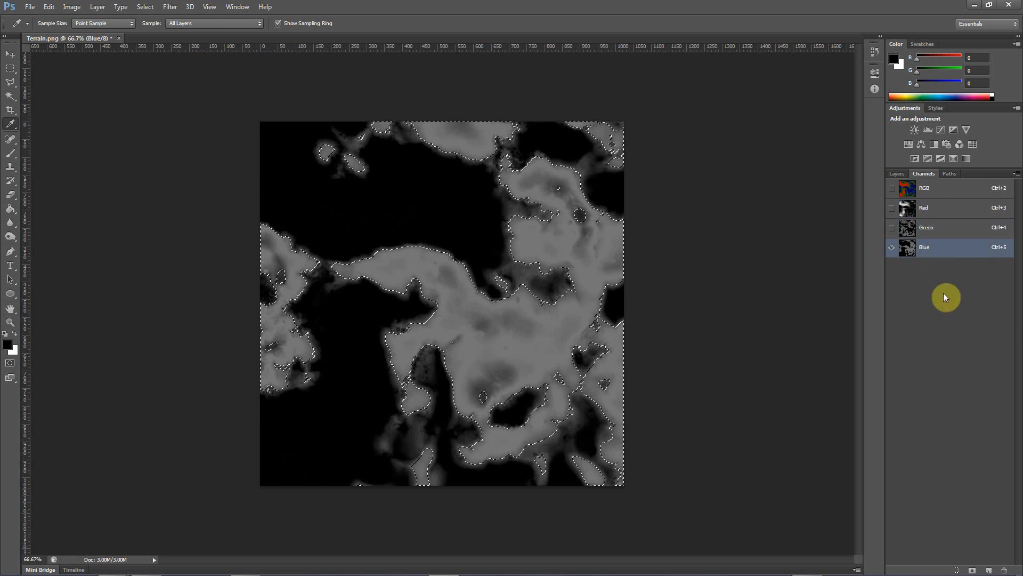
click(932, 193)
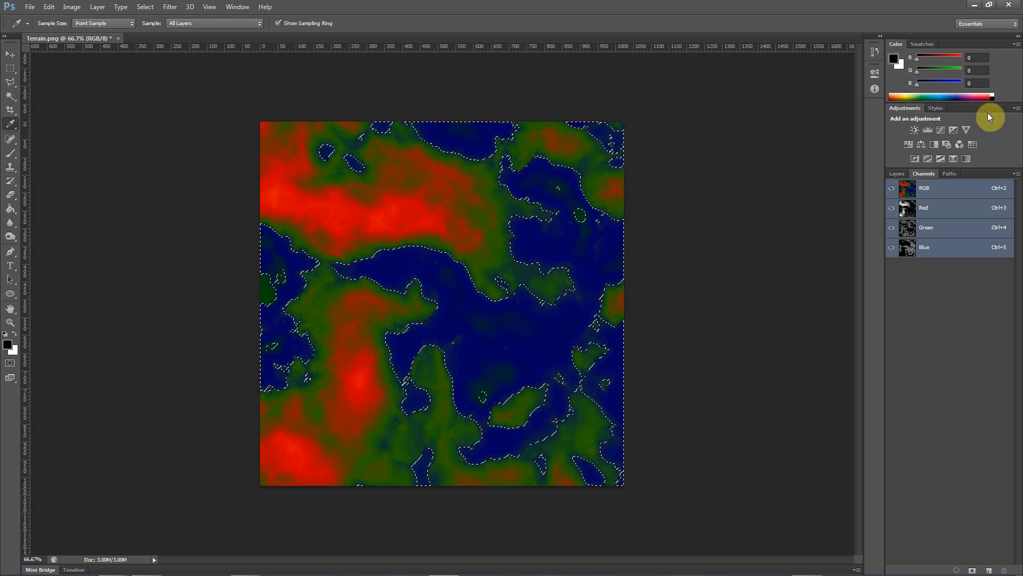
key(ctrl+d)
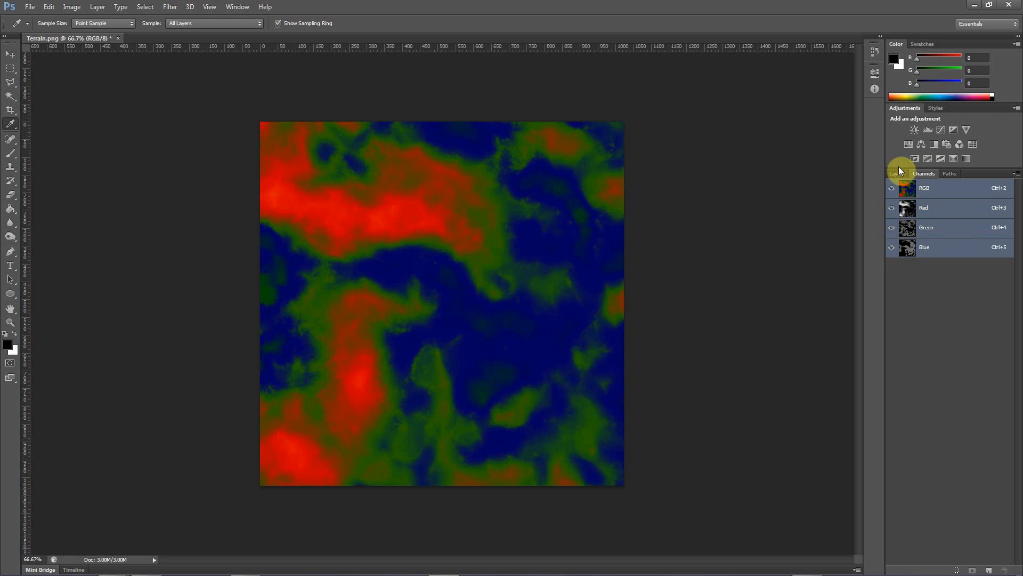
click(897, 172)
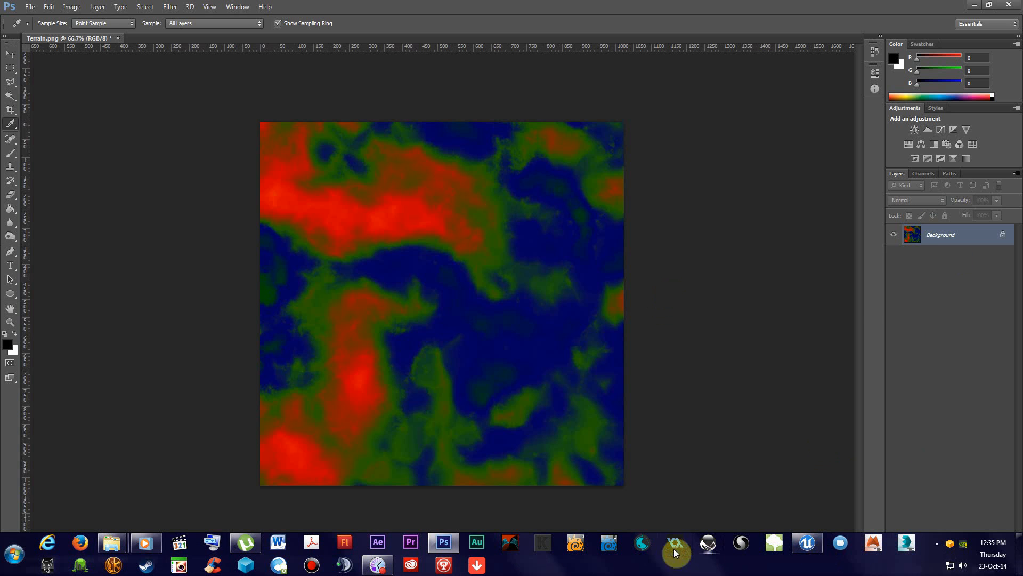
click(381, 570)
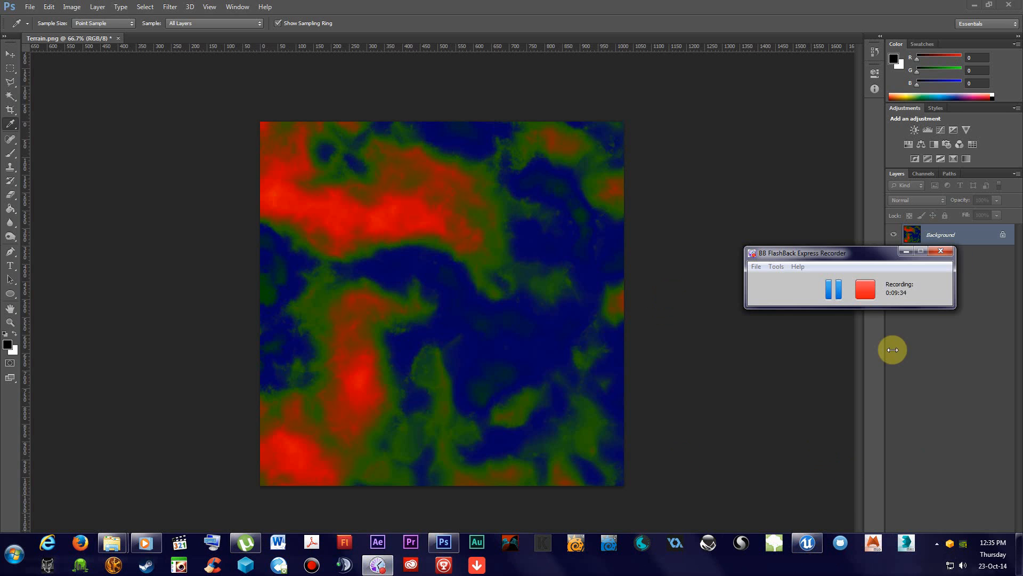